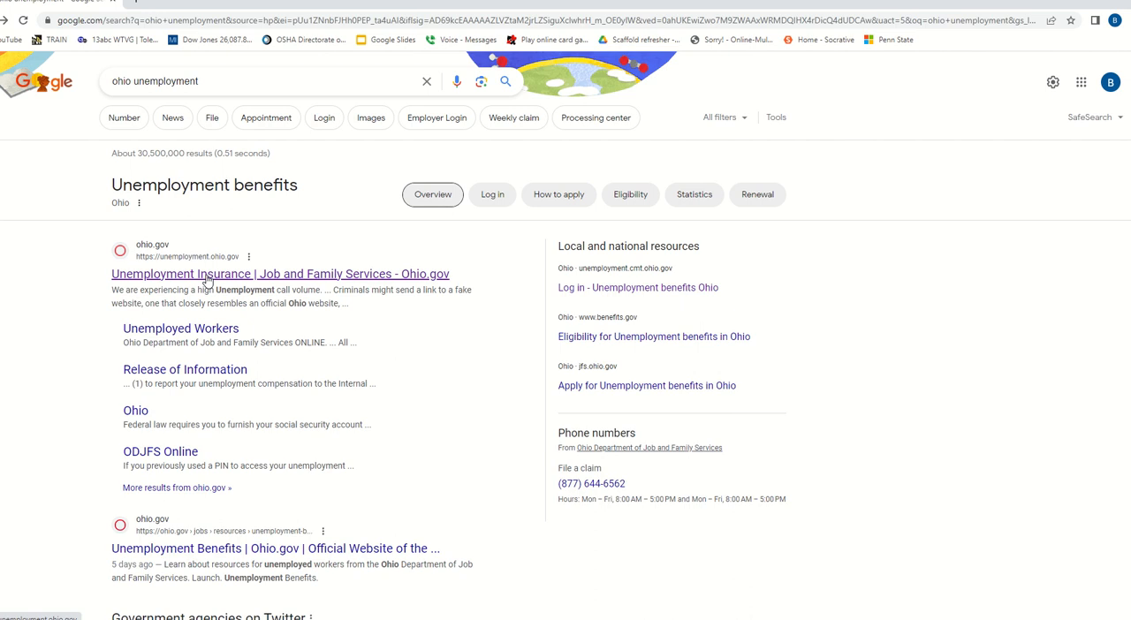
- Open the Ohio unemployment site's application page for unemployed workers, agree to the release of information, and proceed to the existing-claimant login
click(209, 280)
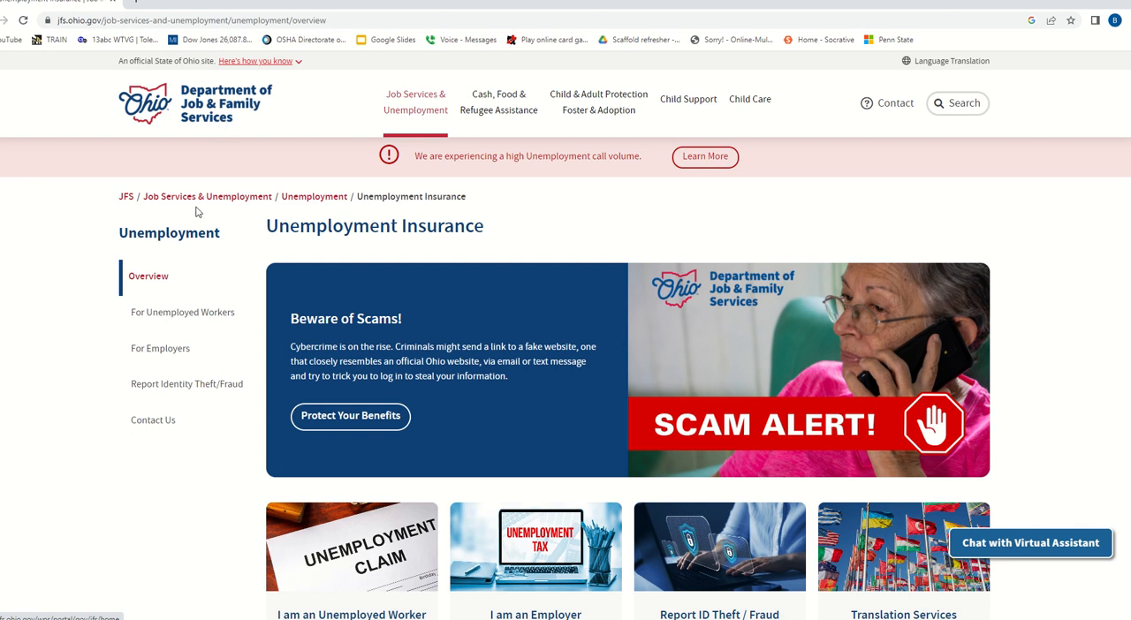
click(180, 314)
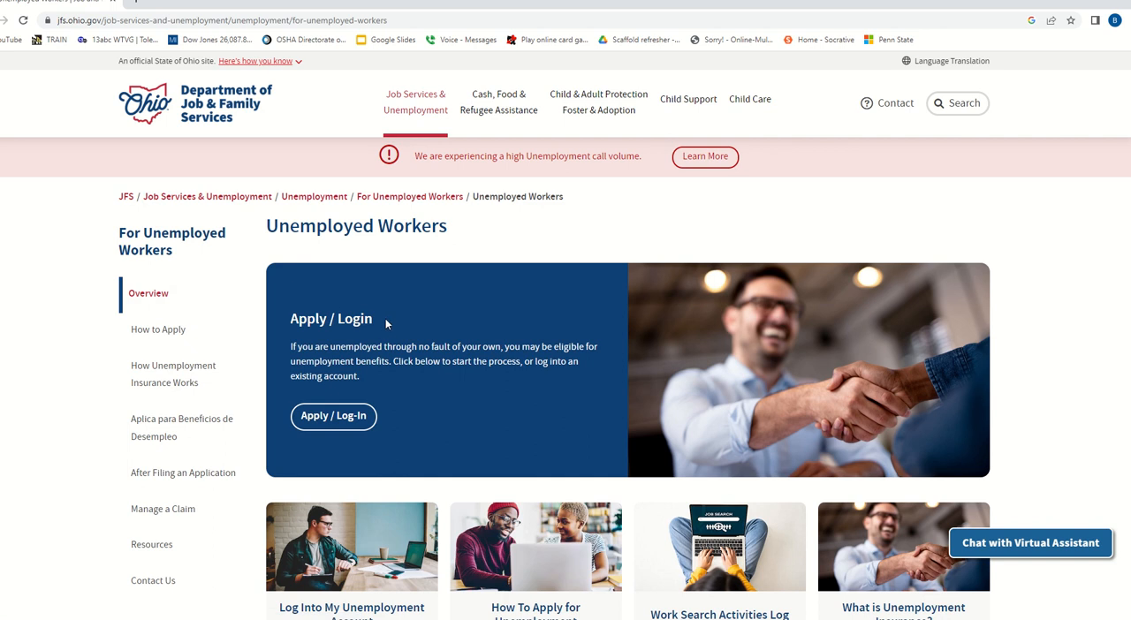
click(342, 426)
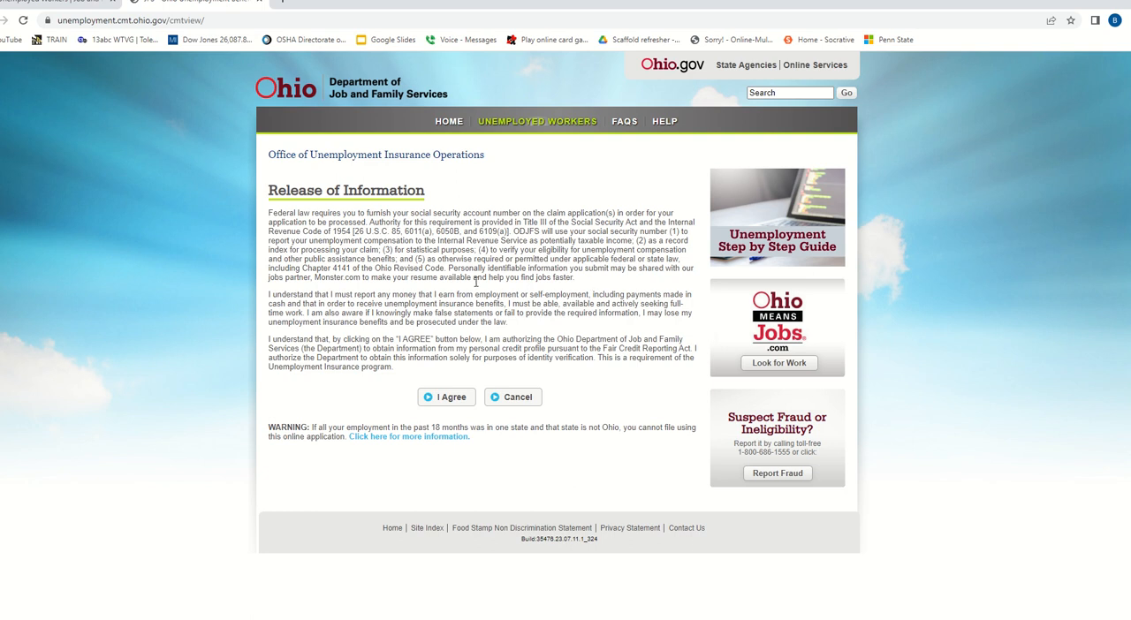
click(447, 399)
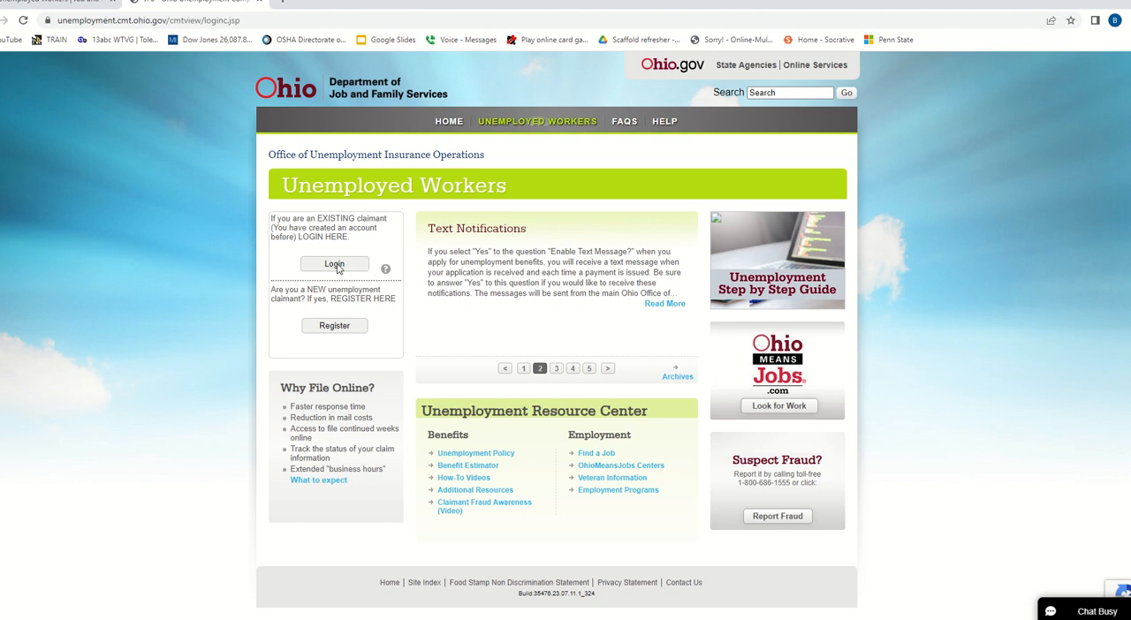
click(335, 265)
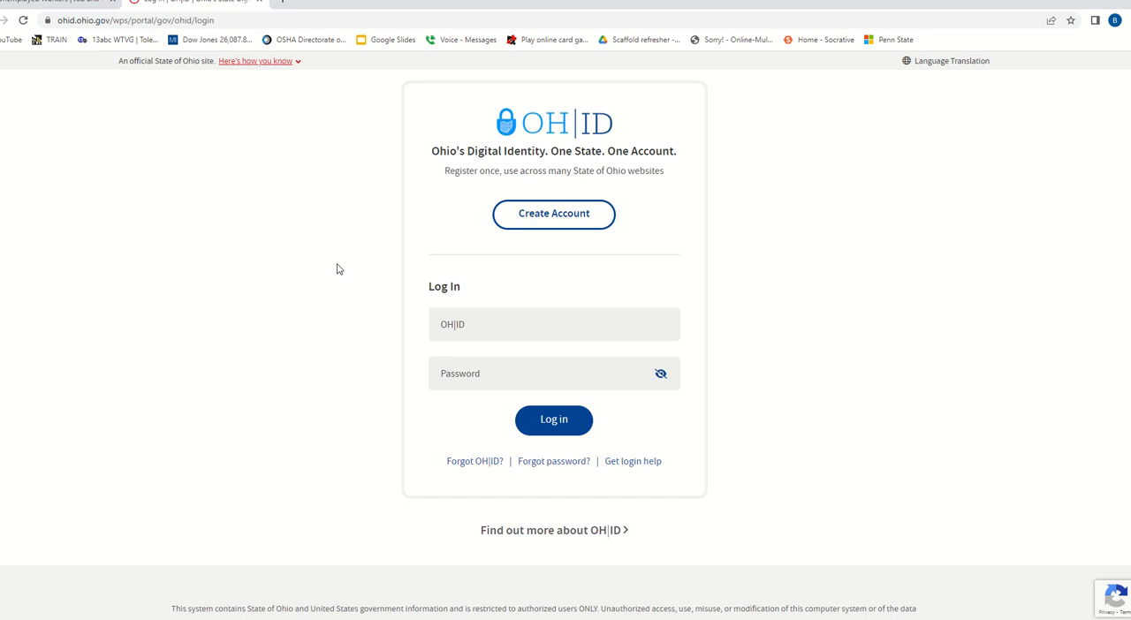
- Enter the OH|ID username and account password, and log in
click(511, 328)
click(500, 373)
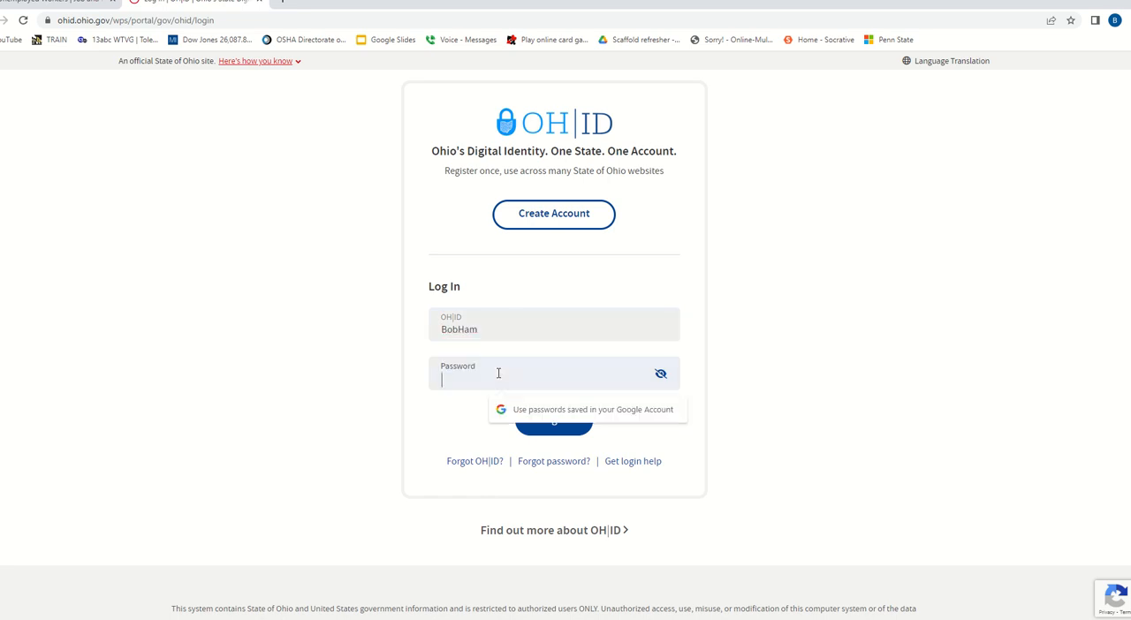
text(••••••••••)
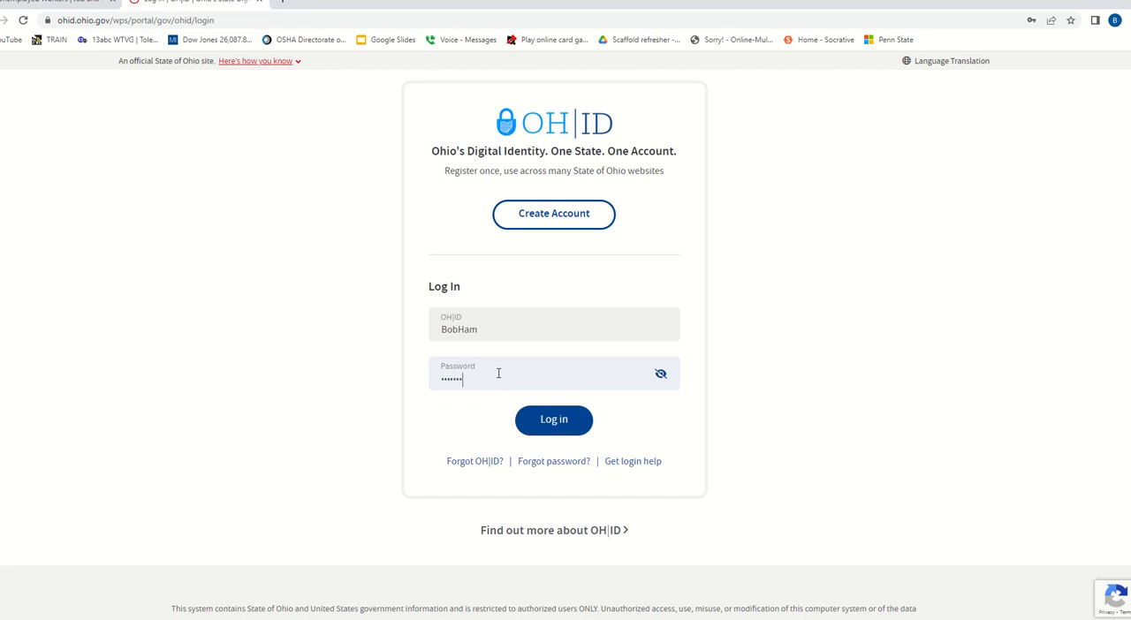
text(••••)
click(562, 427)
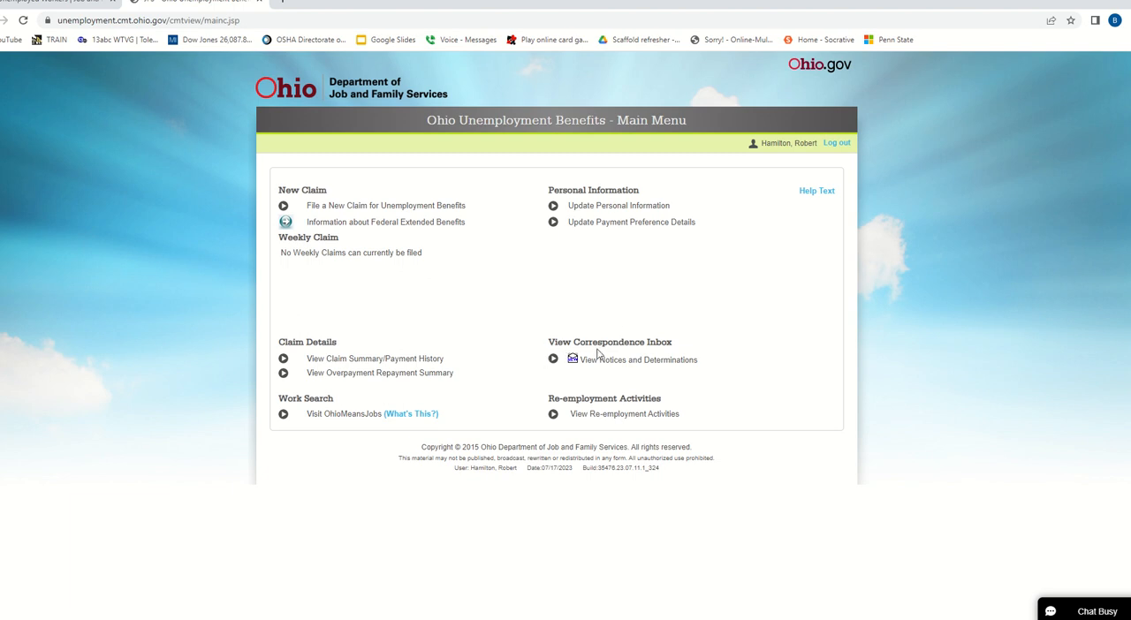
- View the notices and determinations in the correspondence inbox, select the CLAIMANT 1099 entry, and return to the main menu
click(554, 361)
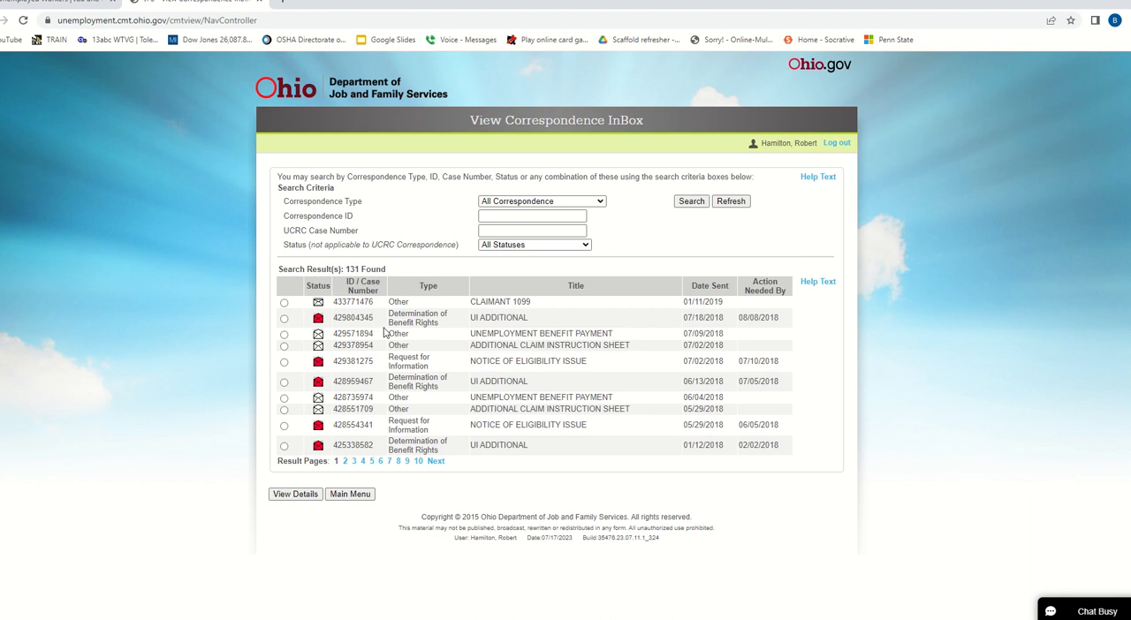
click(284, 303)
click(358, 497)
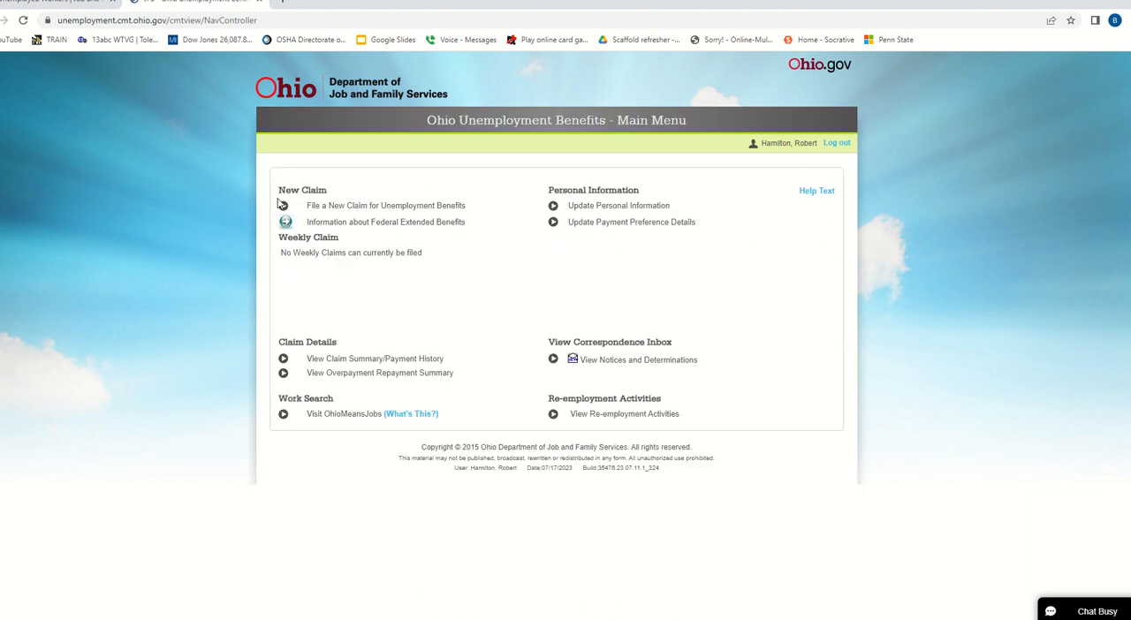
- Start a new claim for unemployment benefits and continue through the prefilled personal and demographic information pages, dismissing the password-saving offer
click(283, 207)
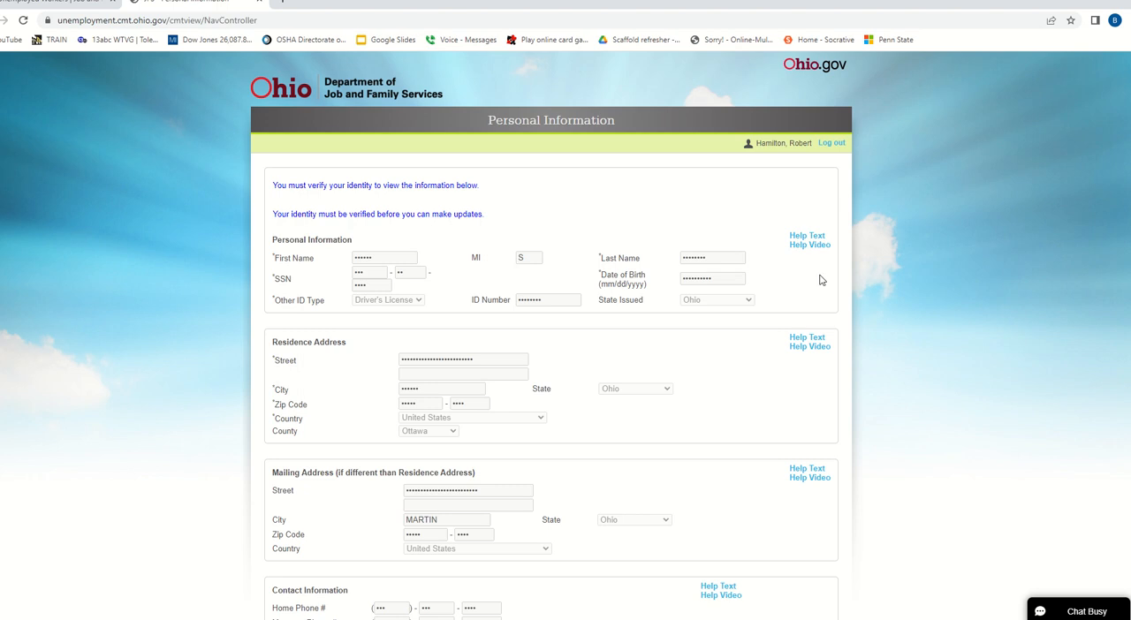
scroll(820, 279, down, 1)
scroll(820, 279, down, 1)
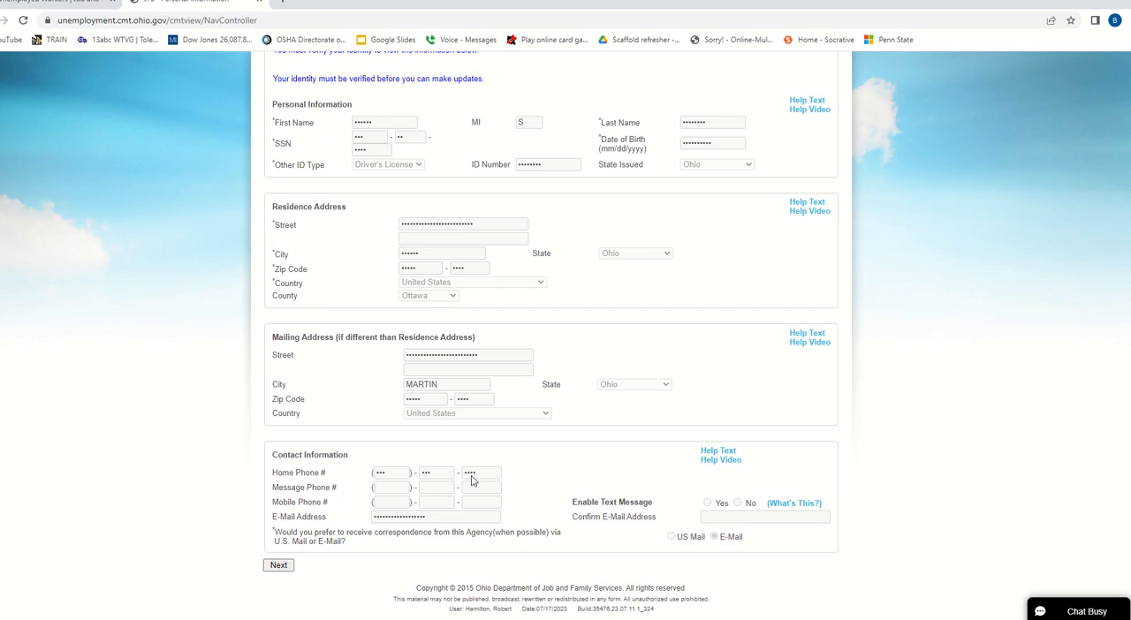
click(277, 568)
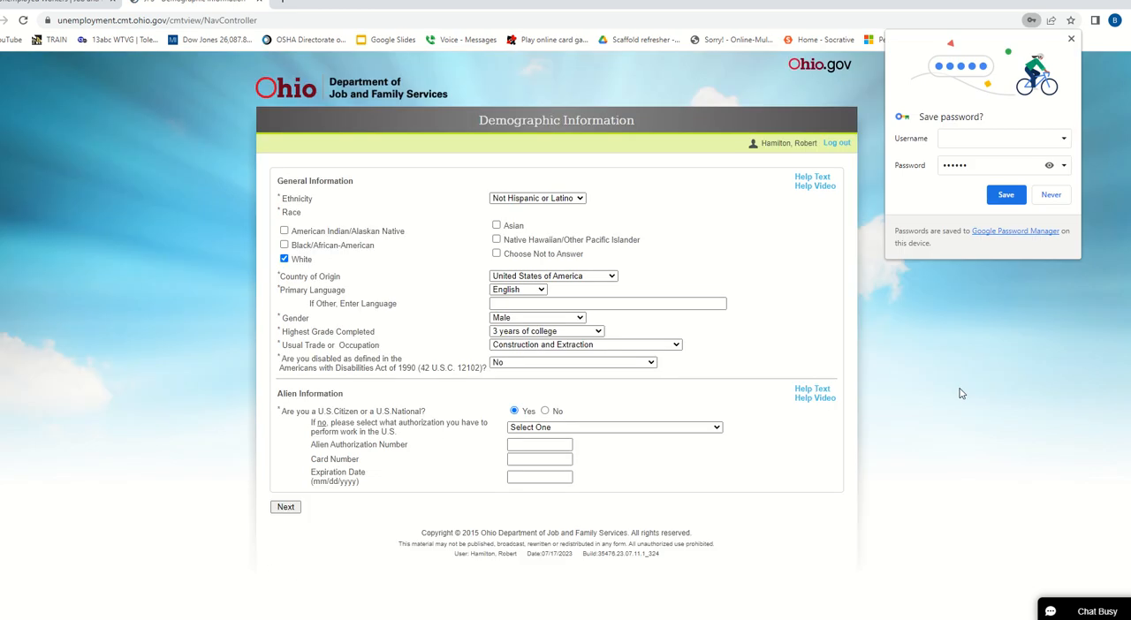
click(1071, 39)
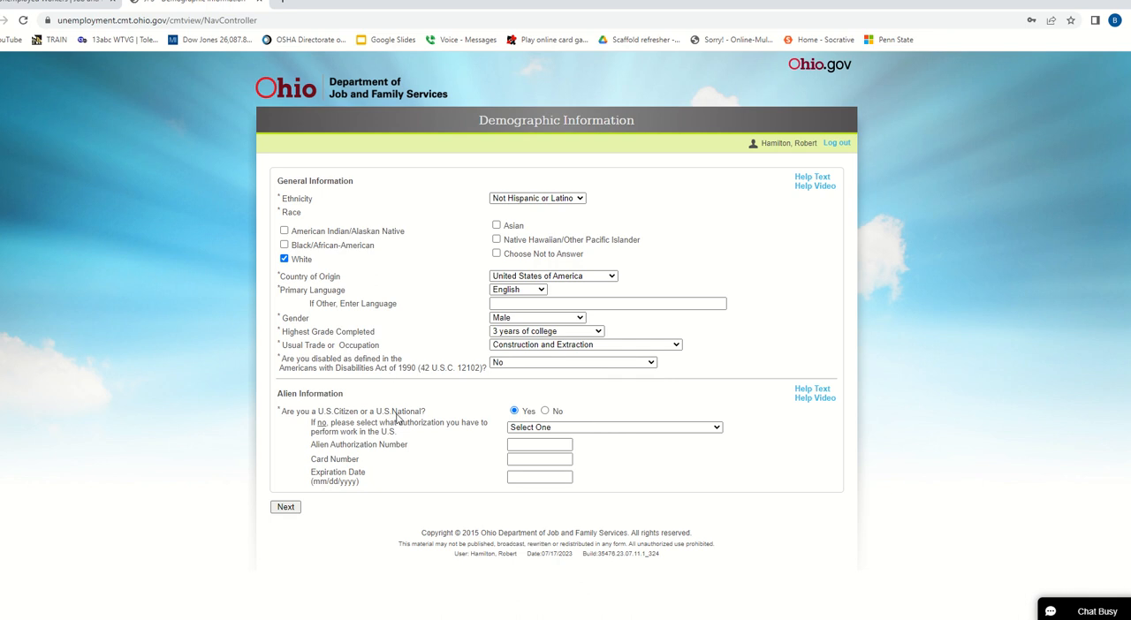
click(281, 509)
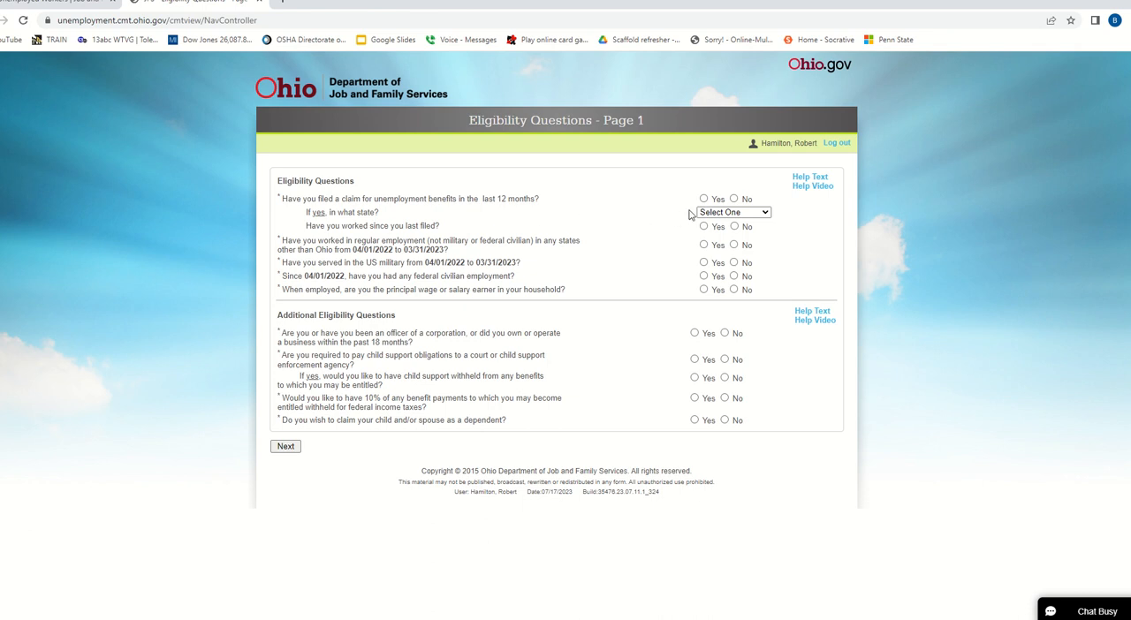
- In the first page's Eligibility Questions section, answer Yes for principal wage earner and No to all other questions
click(734, 199)
click(286, 448)
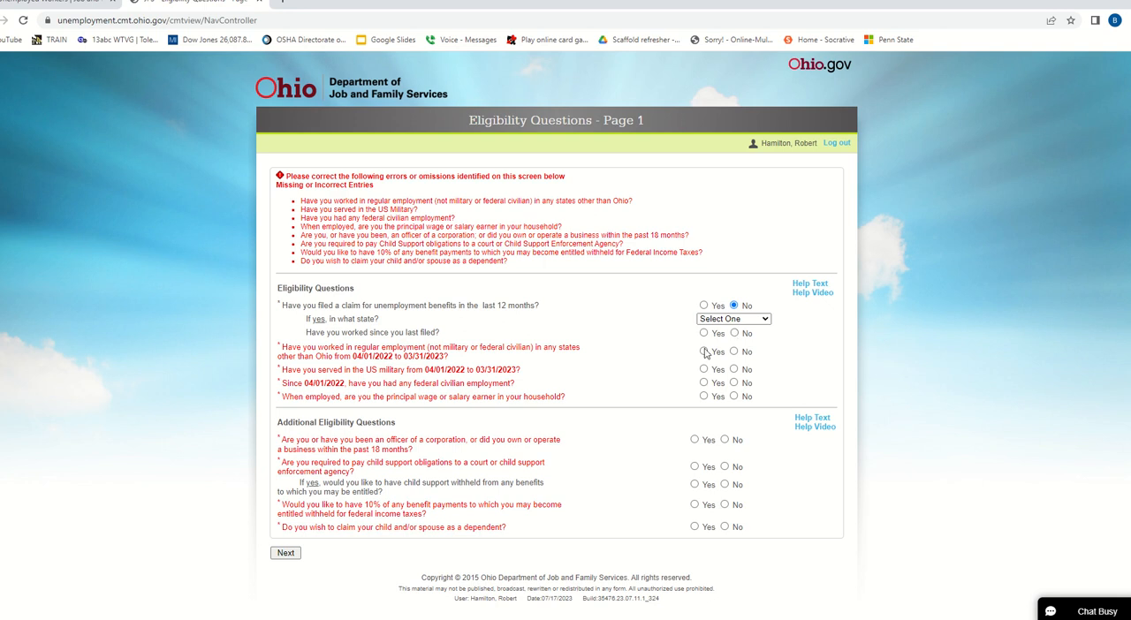
click(705, 398)
click(734, 383)
click(733, 370)
click(735, 352)
click(735, 333)
- Answer No to all Additional Eligibility Questions, including business ownership, child support, tax withholding and dependents, and continue to page 2
click(725, 439)
click(724, 467)
click(724, 485)
click(725, 507)
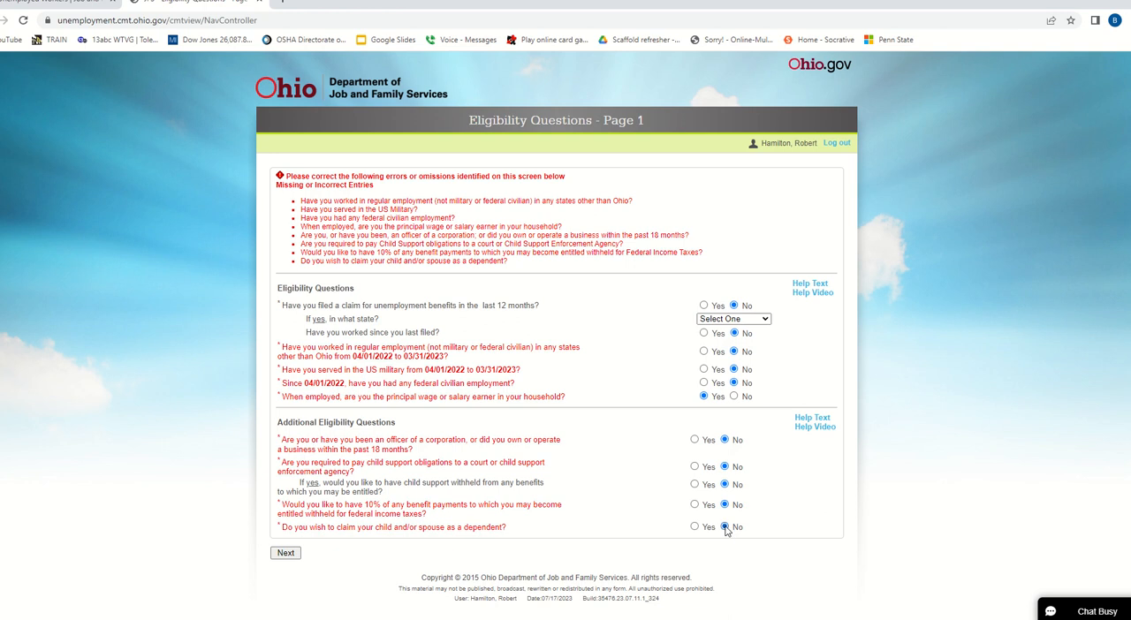
click(285, 553)
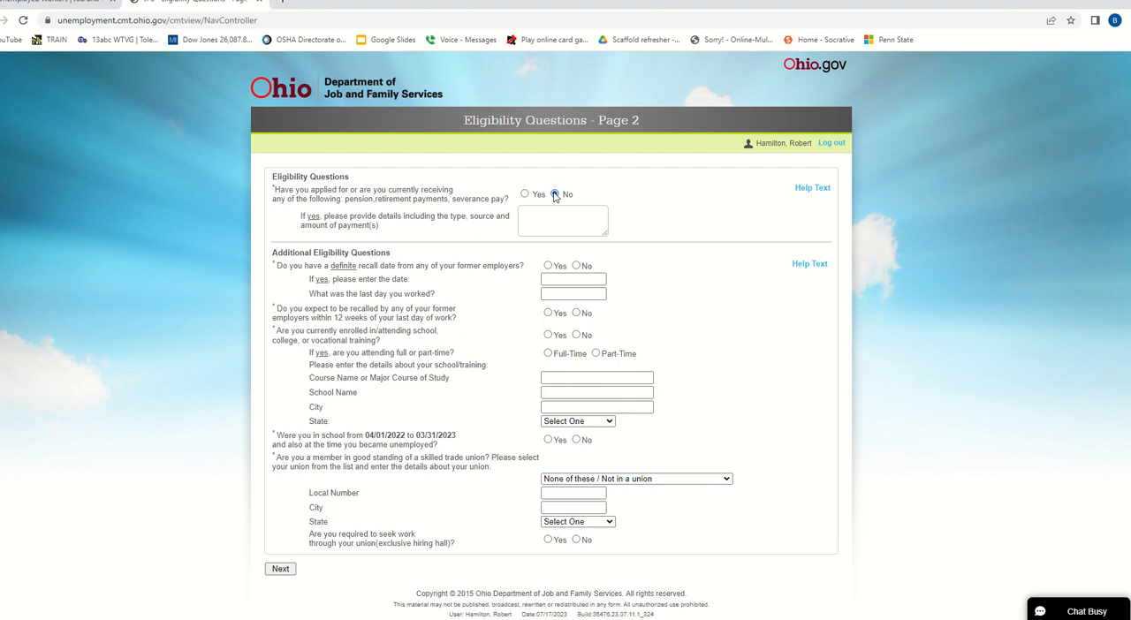
- Answer No to the page 2 questions on pension or severance pay, recall date, expected recall, current schooling and past schooling
click(555, 195)
click(577, 266)
click(580, 315)
scroll(716, 354, down, 1)
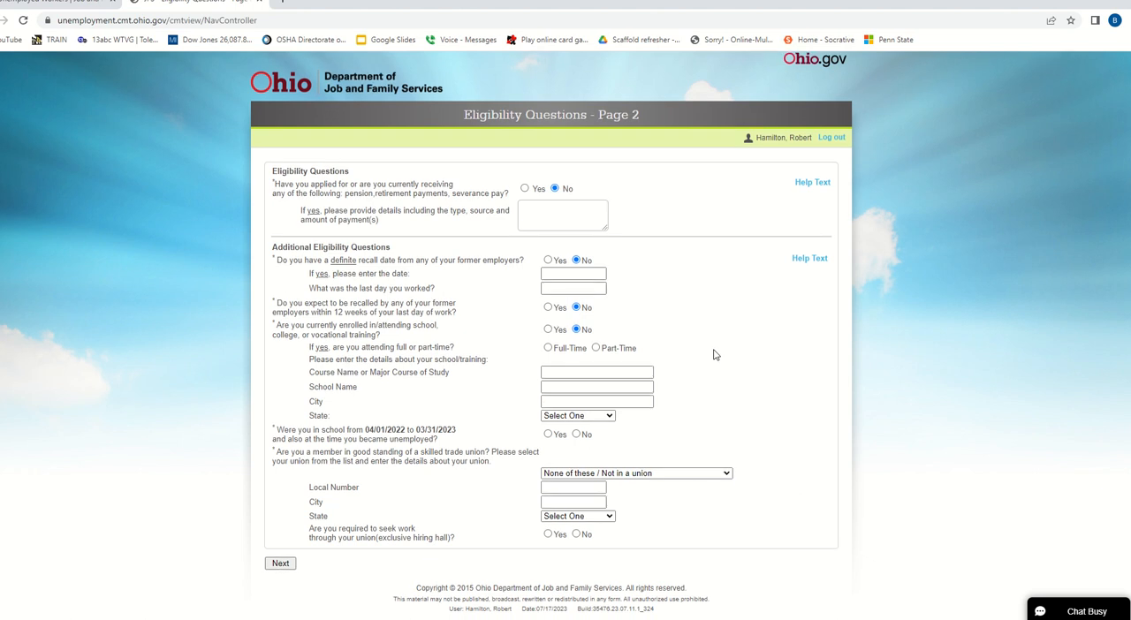
click(576, 434)
- Choose Carpenters as the skilled trade union
click(704, 475)
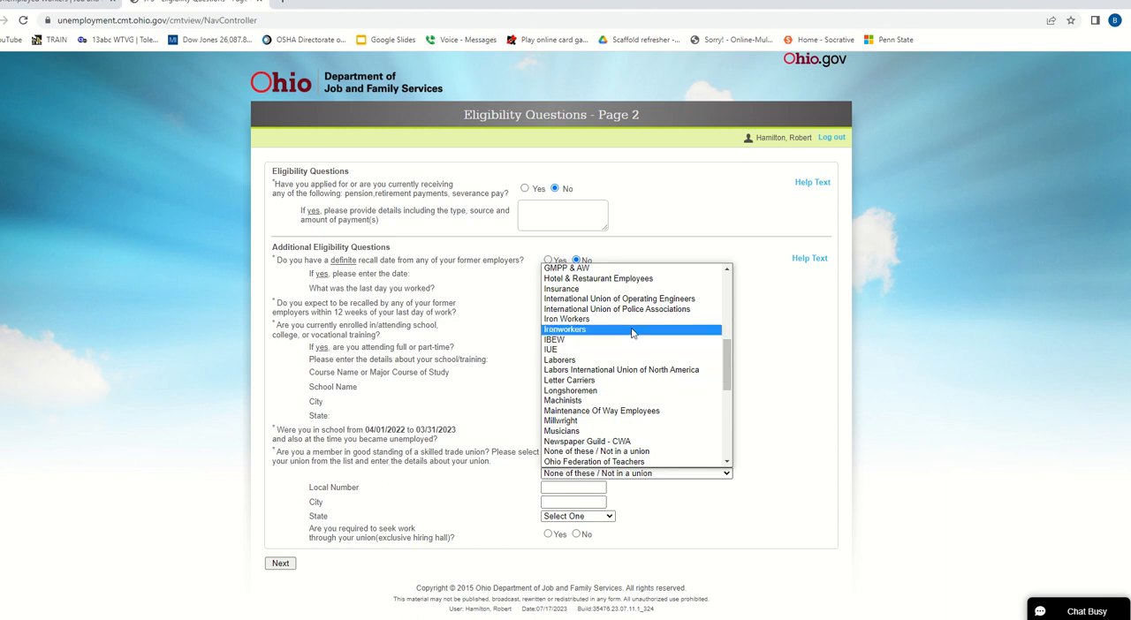
scroll(632, 333, down, 3)
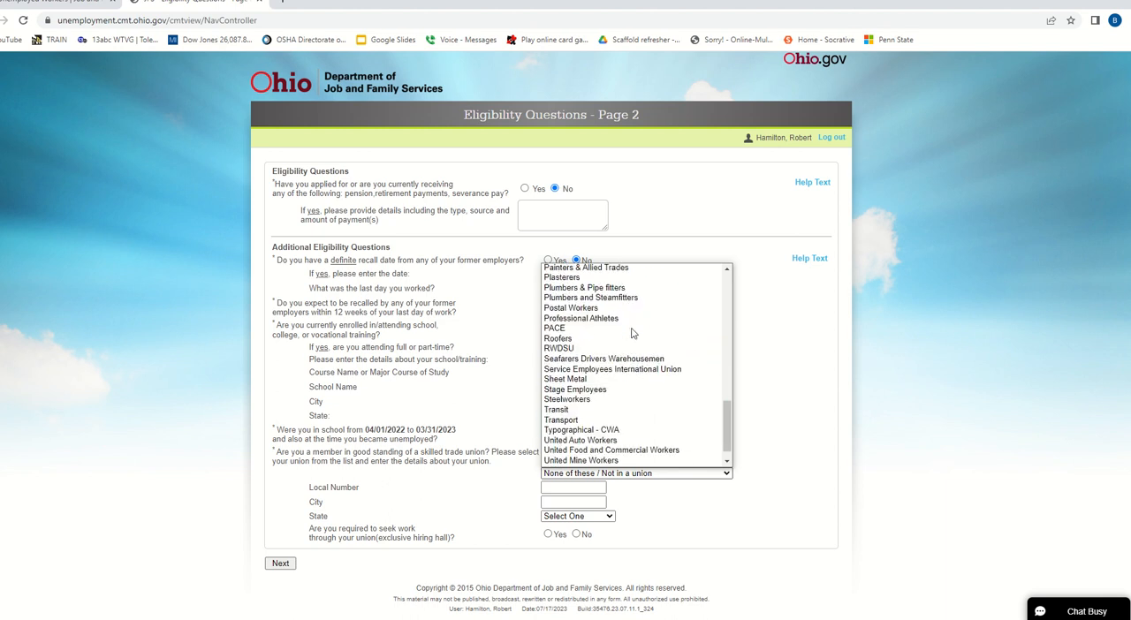
scroll(628, 329, up, 10)
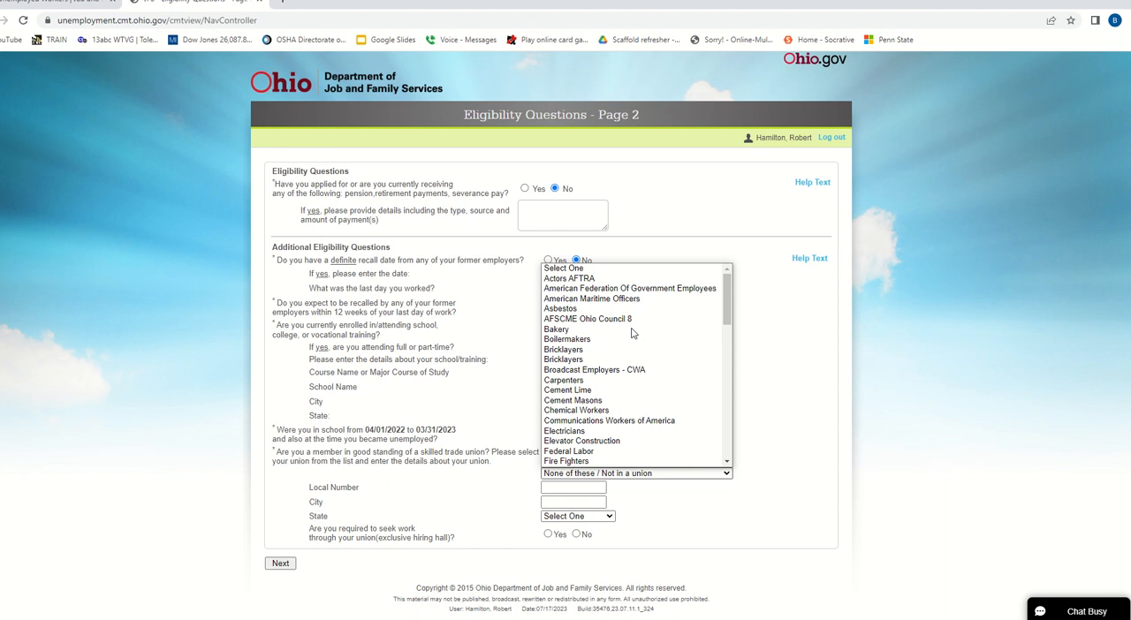
click(610, 380)
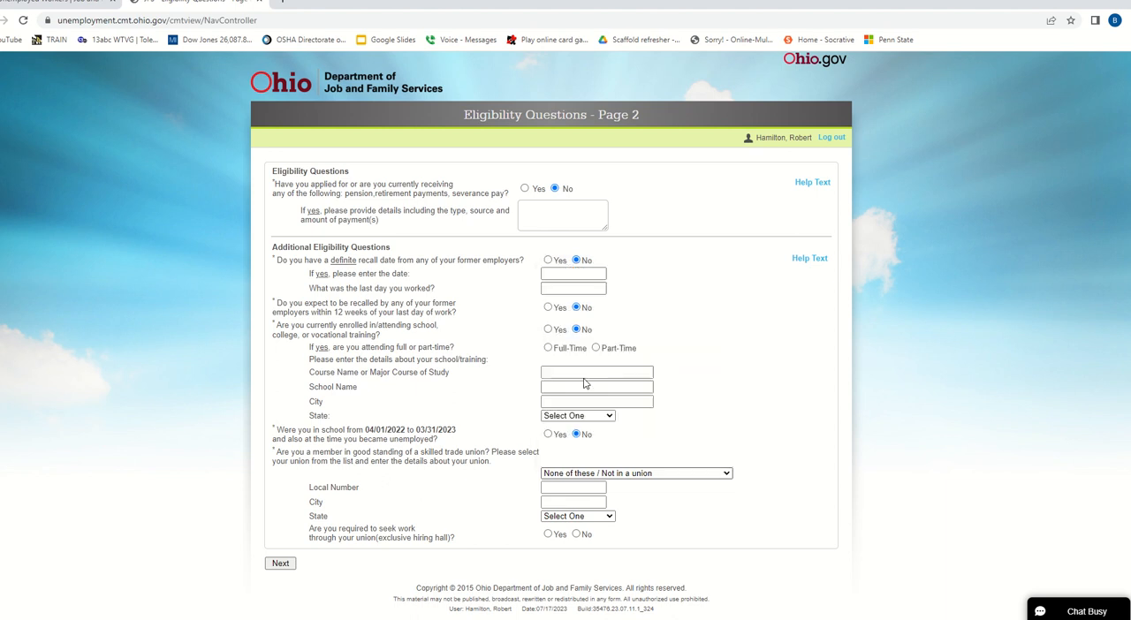
- Look through the list of skilled trade unions for other trades, keeping Carpenters selected
click(723, 476)
scroll(694, 407, down, 10)
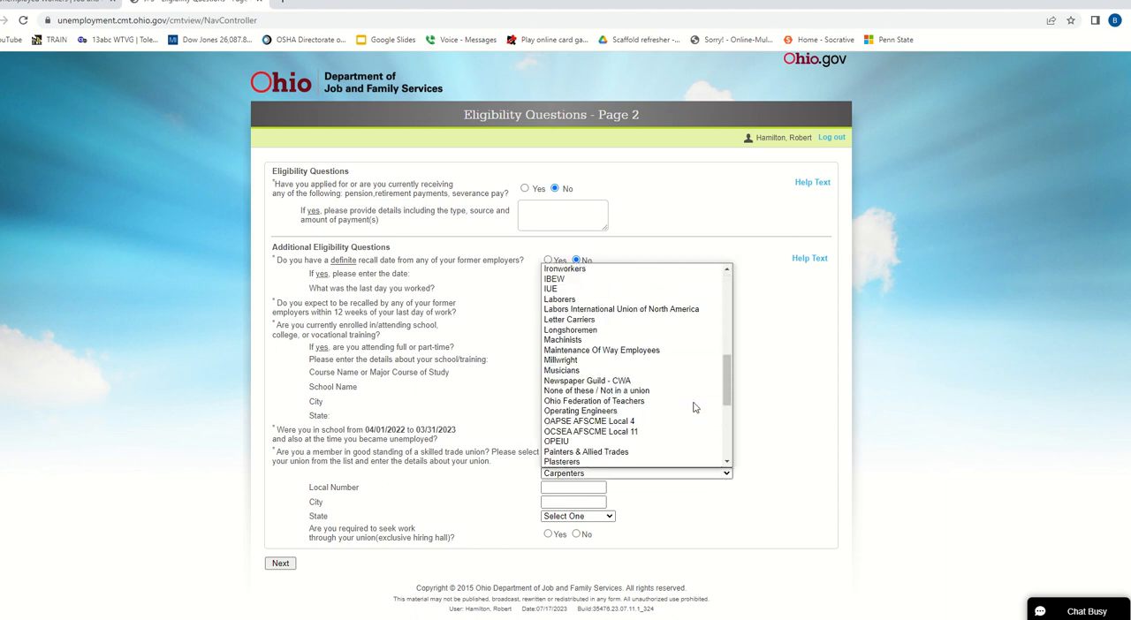
scroll(694, 408, down, 1)
scroll(694, 408, up, 5)
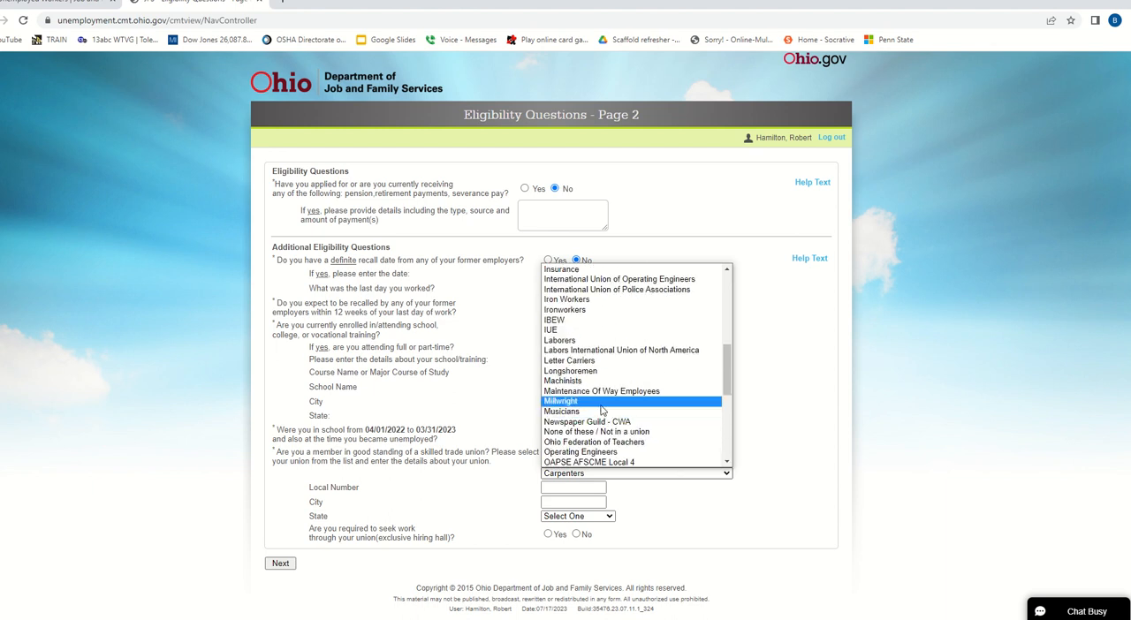
scroll(601, 409, up, 4)
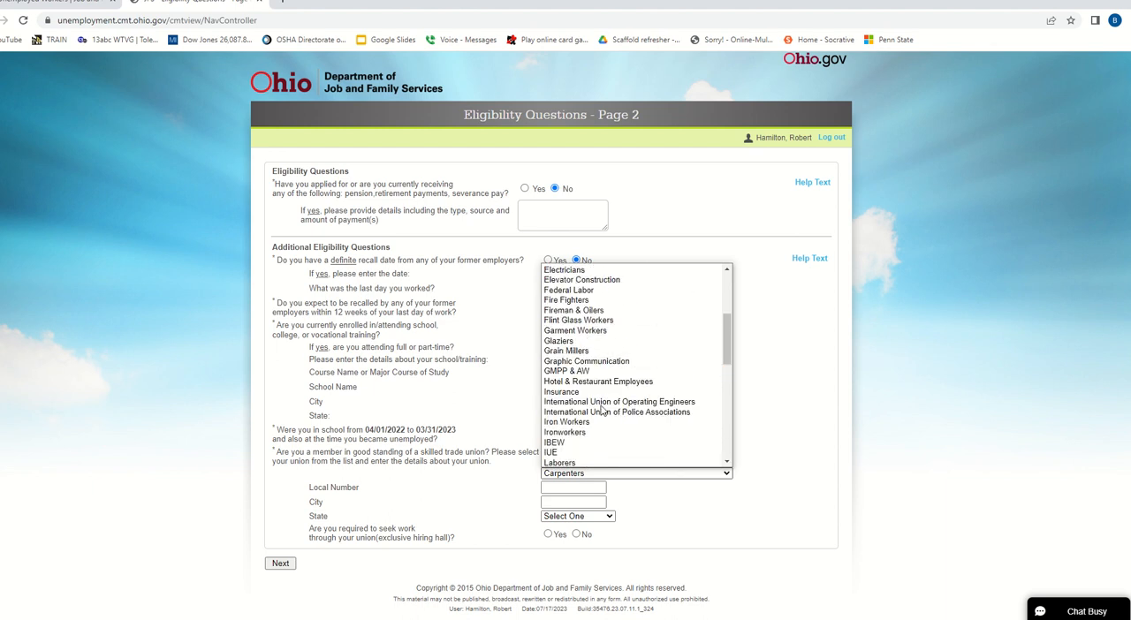
scroll(601, 409, up, 4)
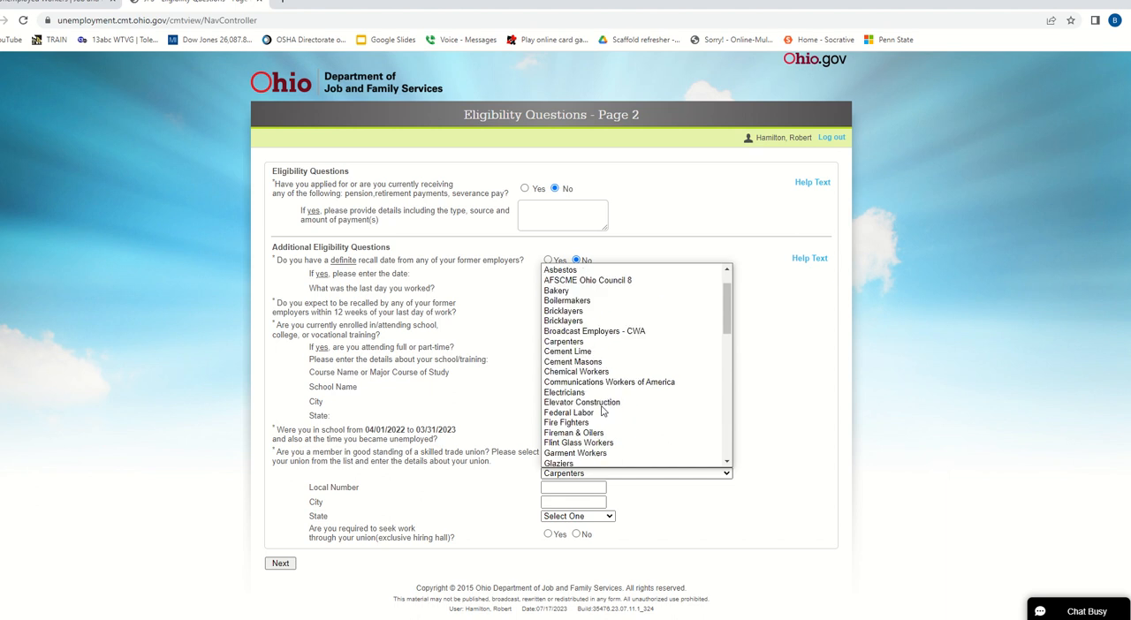
scroll(604, 413, down, 4)
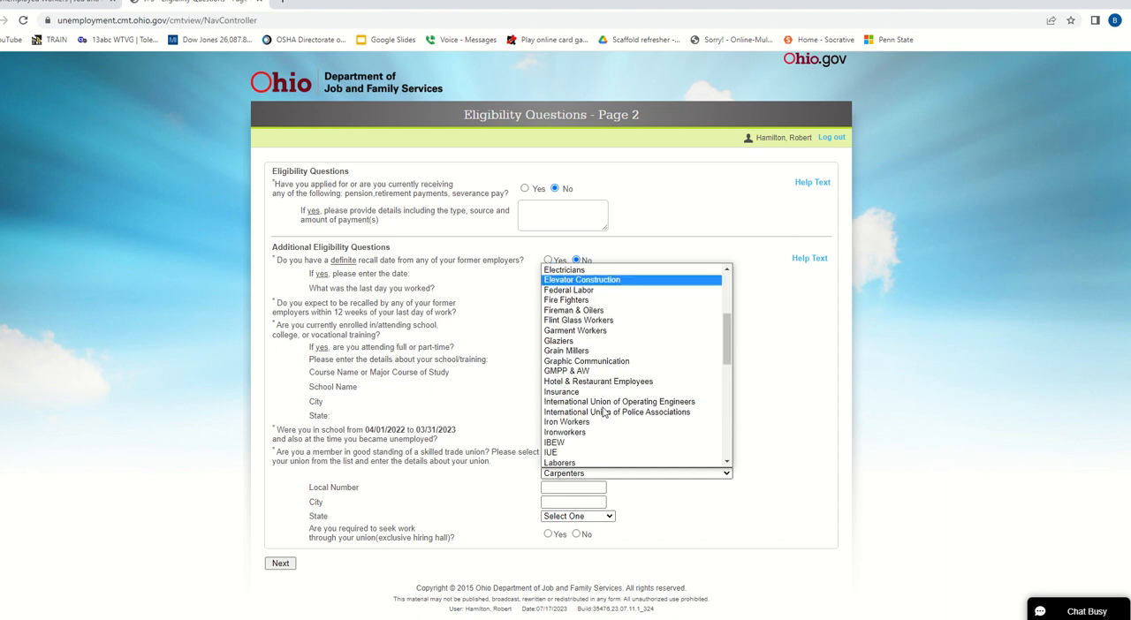
scroll(604, 413, up, 4)
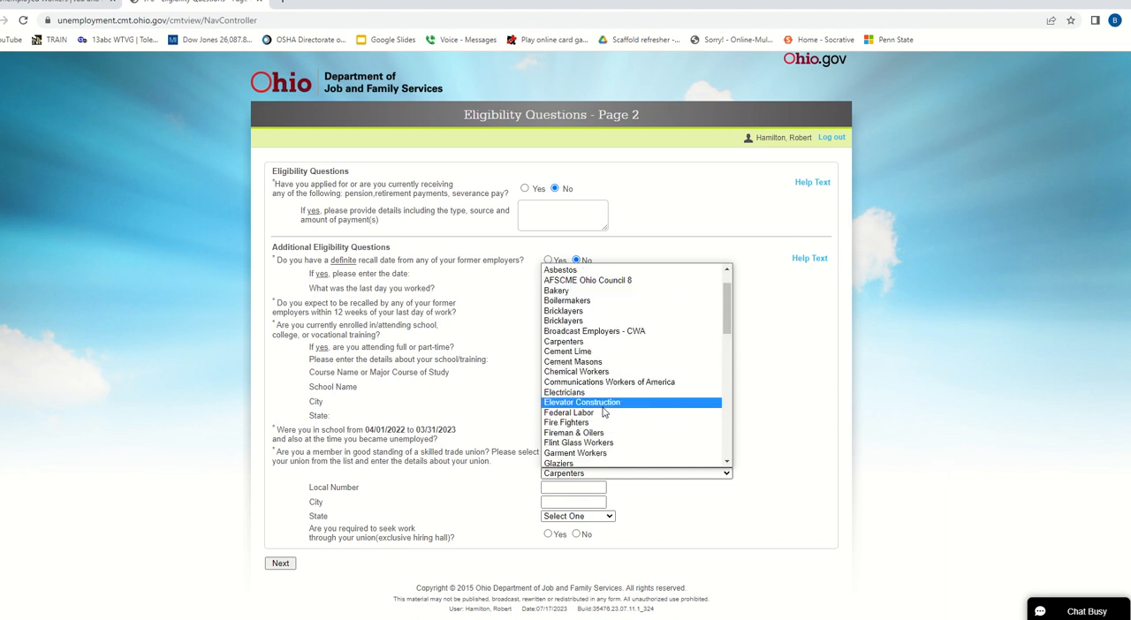
click(605, 341)
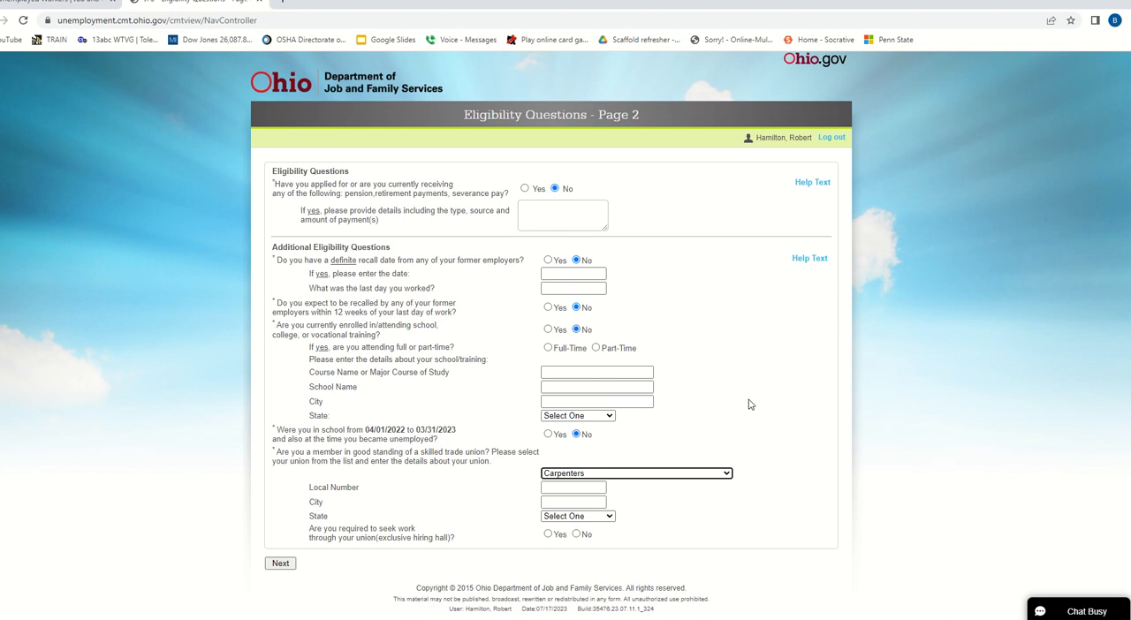
- Fill in the union details with local number 351, city Rossford and state Ohio
click(583, 487)
text(351)
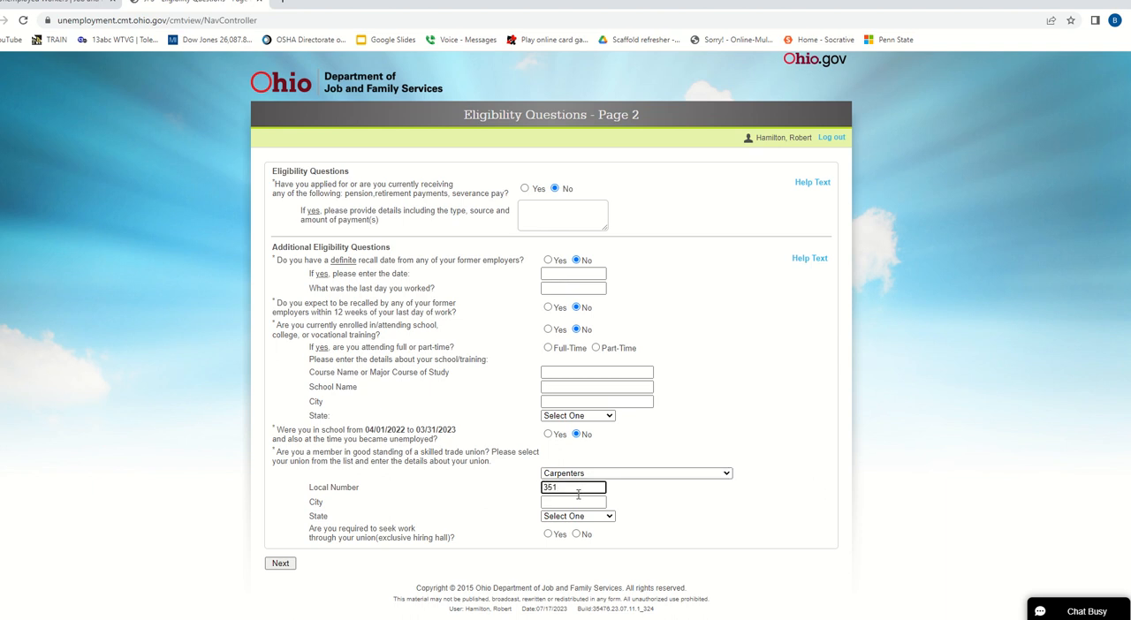
key(Tab)
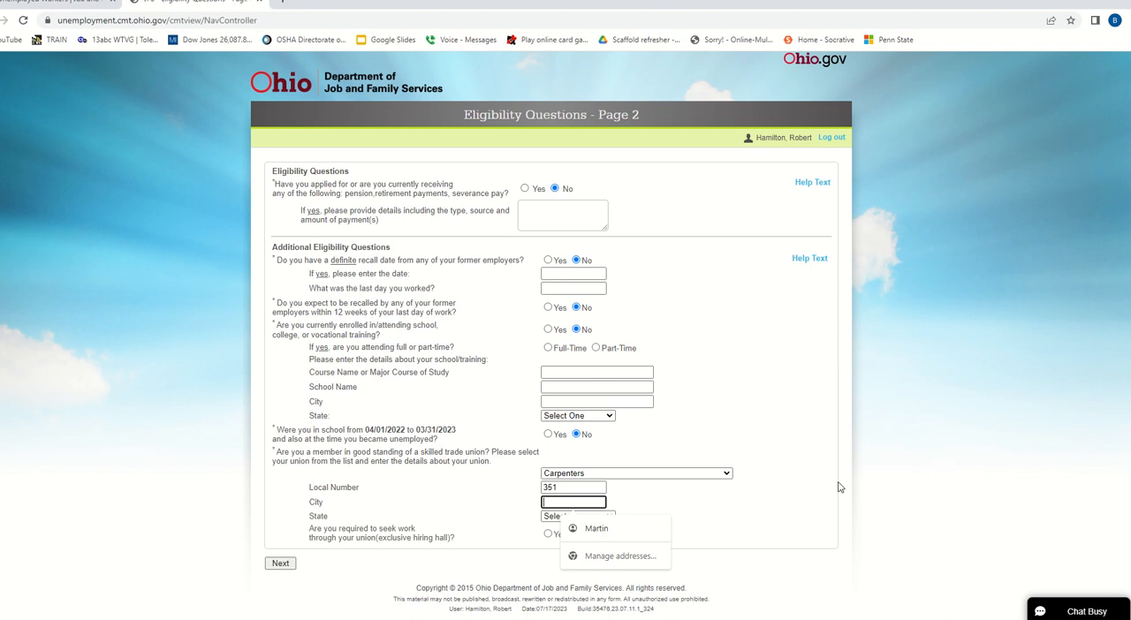
text(Rossford)
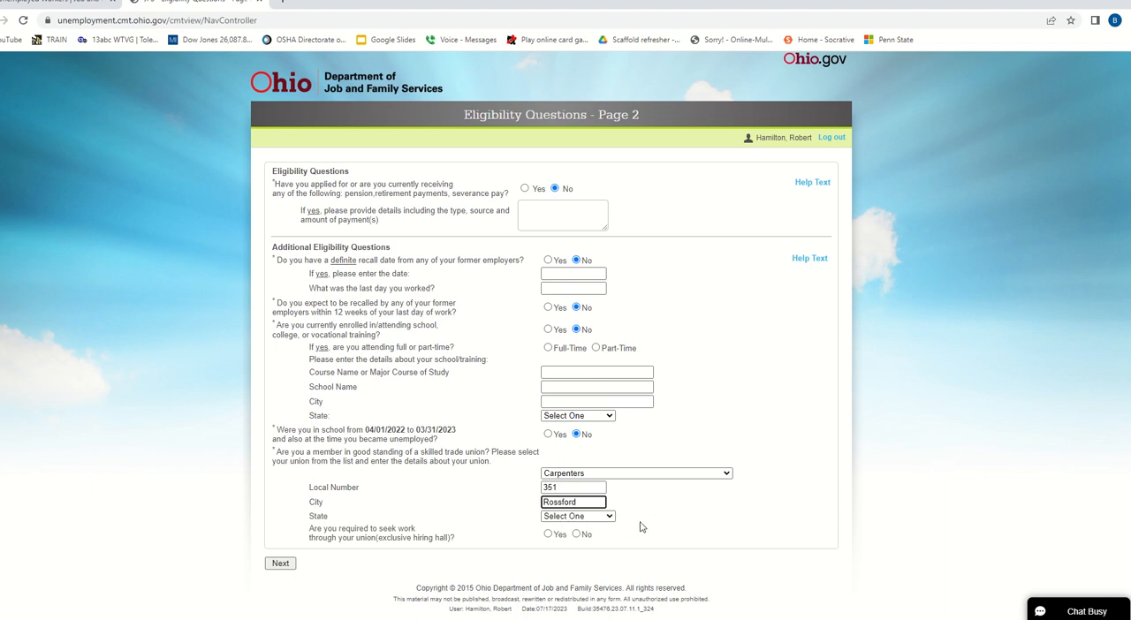
click(608, 517)
scroll(571, 442, down, 8)
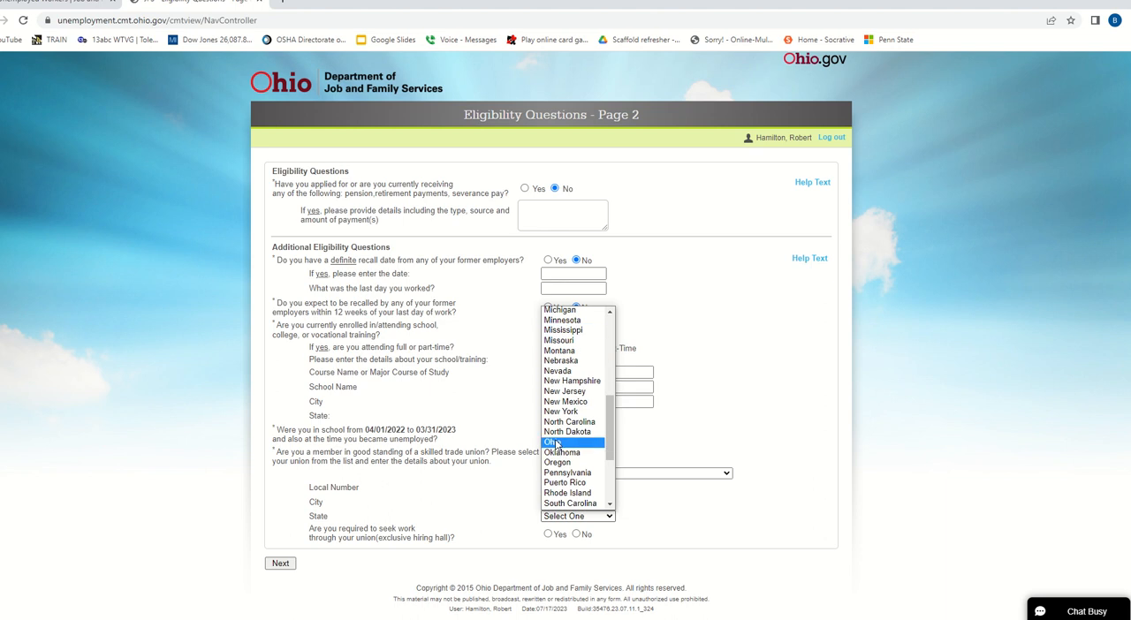
click(556, 442)
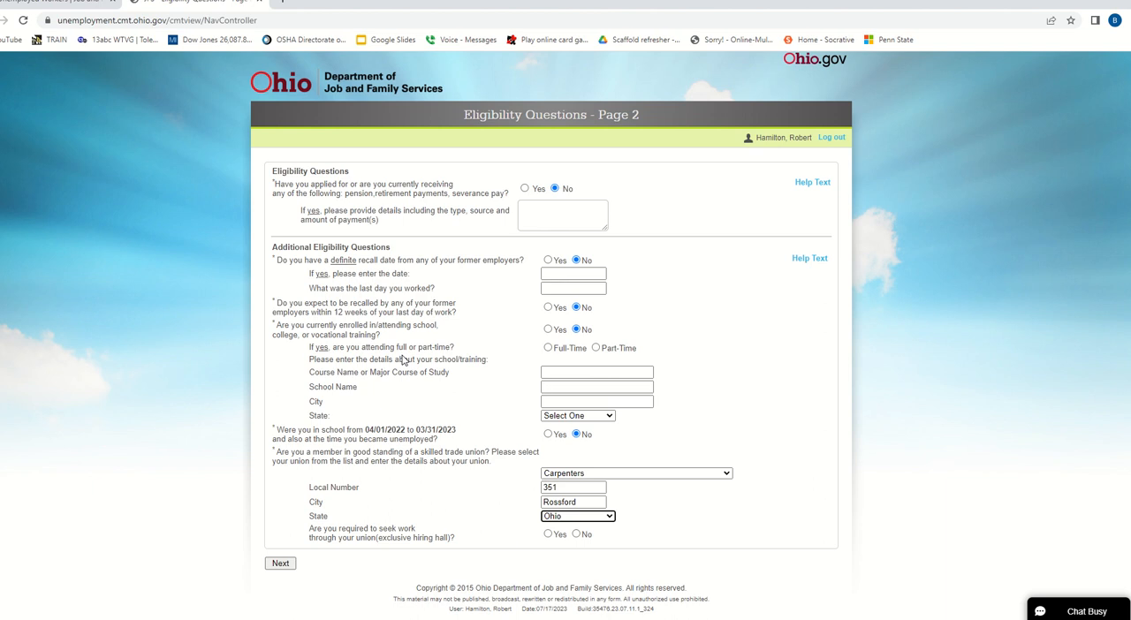
- Answer Yes to seeking work through the union hiring hall and No to both mass layoff/buyout questions, submitting each page
click(548, 536)
click(282, 568)
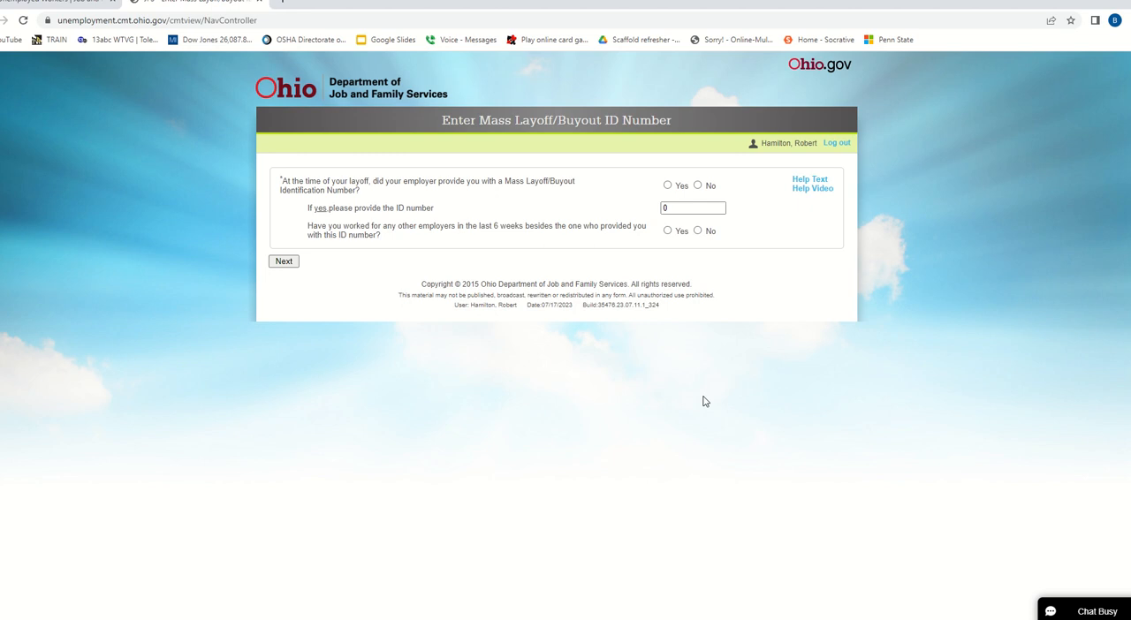
click(698, 186)
click(698, 232)
click(288, 261)
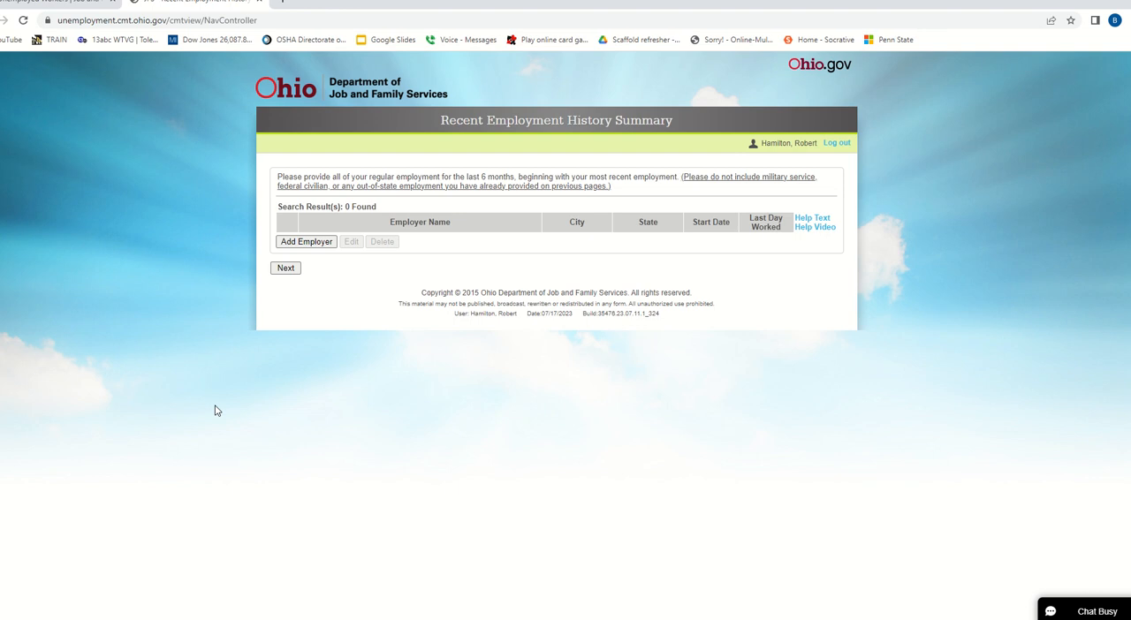
- Add the Ohio Carpenters Joint Apprenticeship and Training Trust Fund record doing business as Northeast Ohio Carpenters Joint to the recent employment history
click(304, 243)
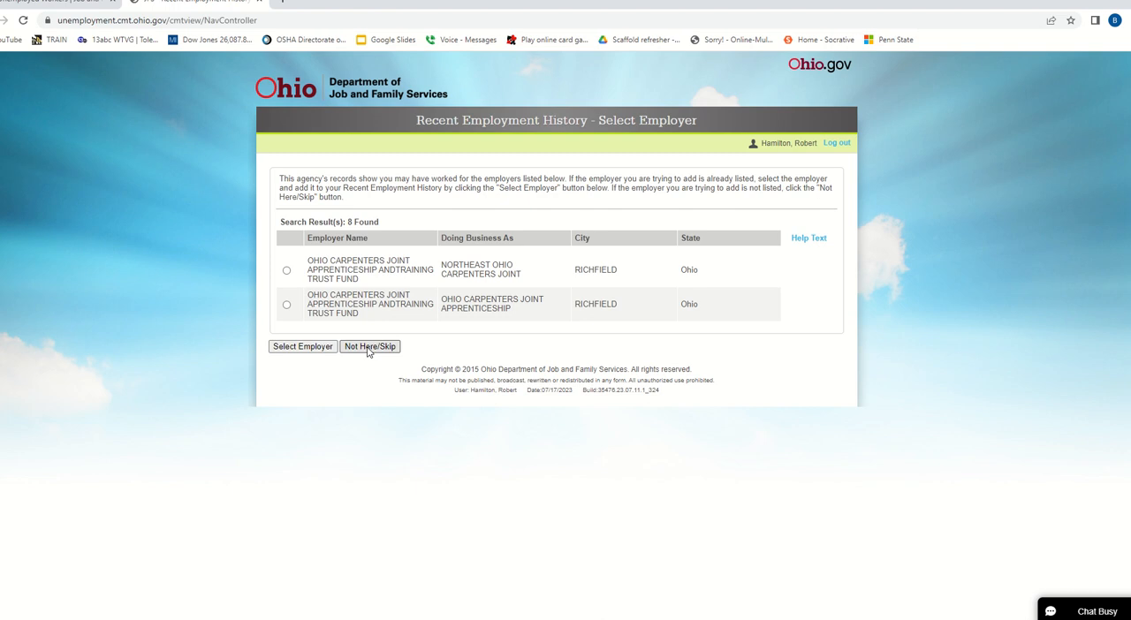
click(286, 271)
click(315, 350)
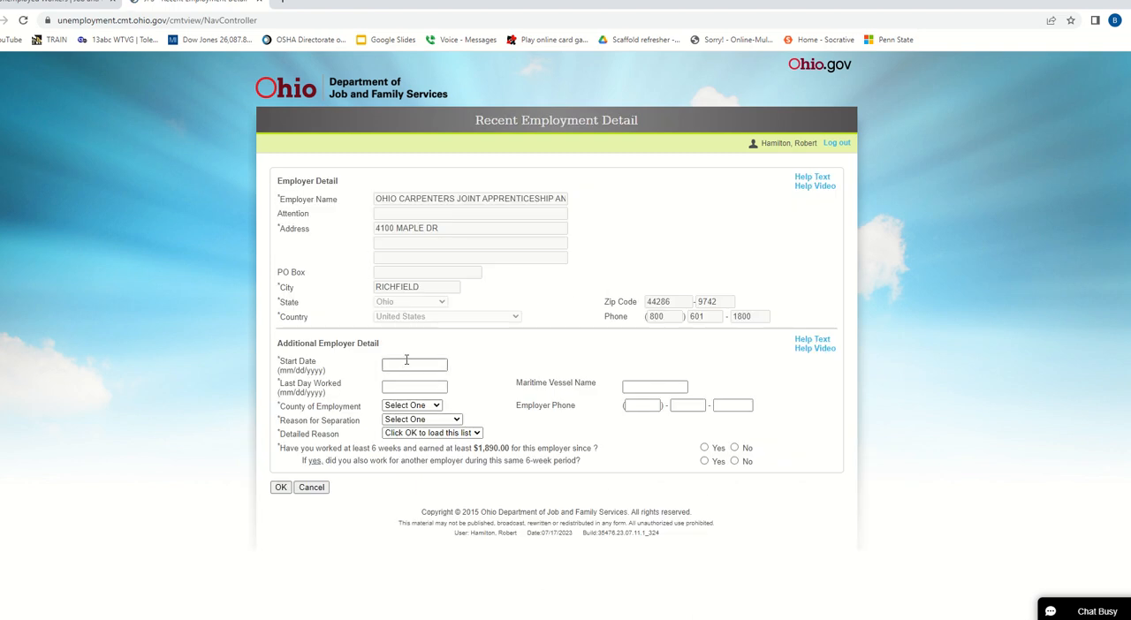
- Set the reason for separation to Laid Off with the detailed reason Lack of Work, and submit the employment details
click(405, 387)
click(436, 407)
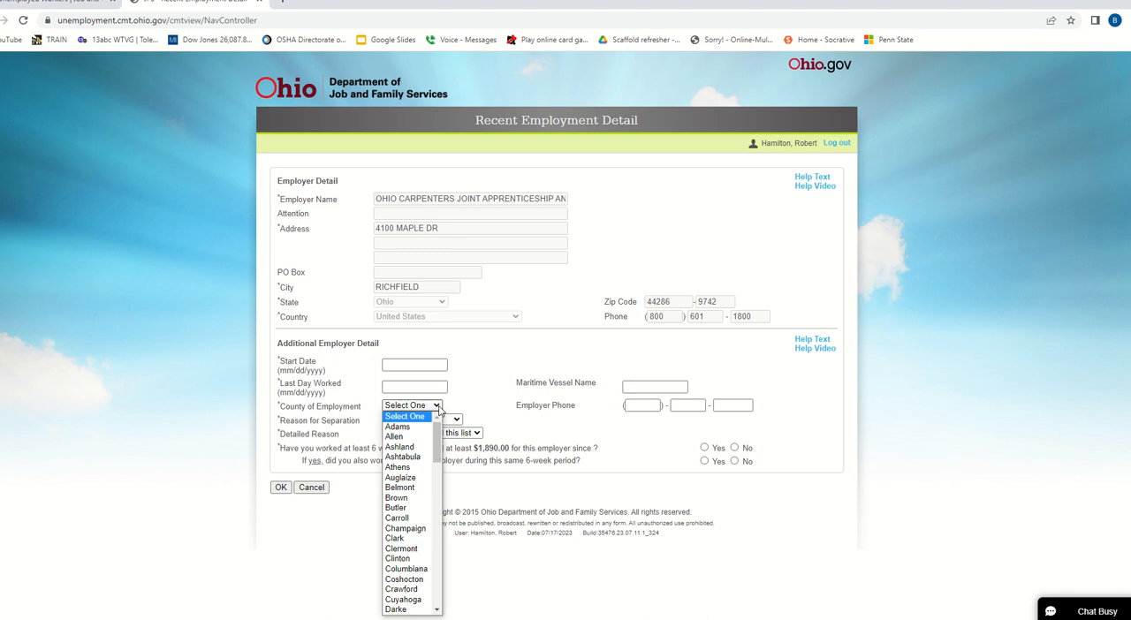
click(436, 406)
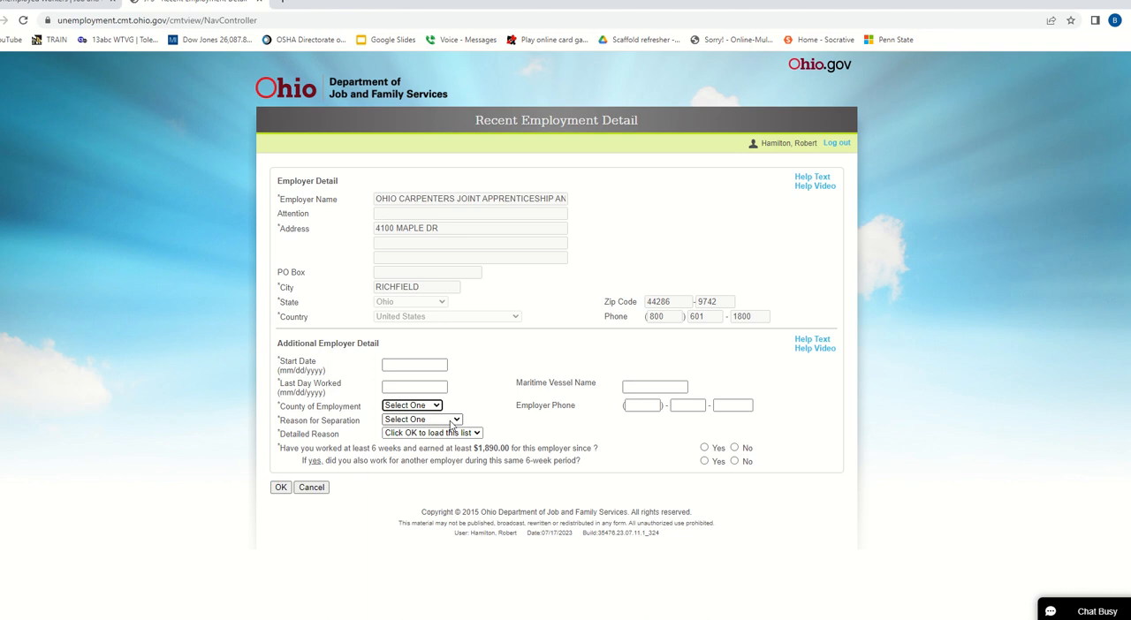
click(410, 422)
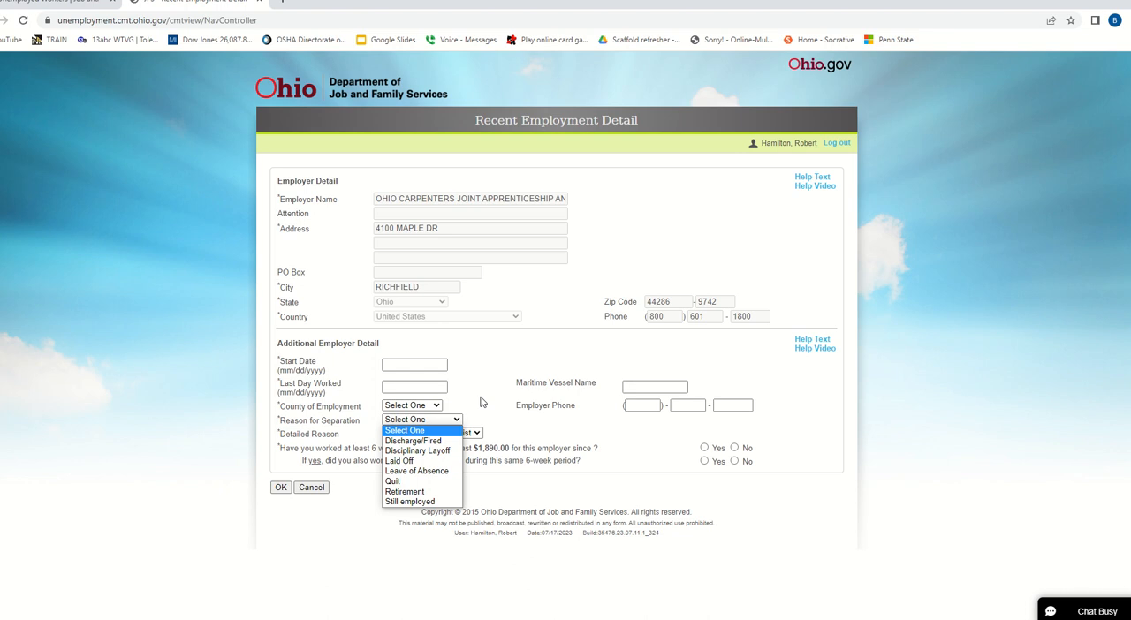
click(415, 461)
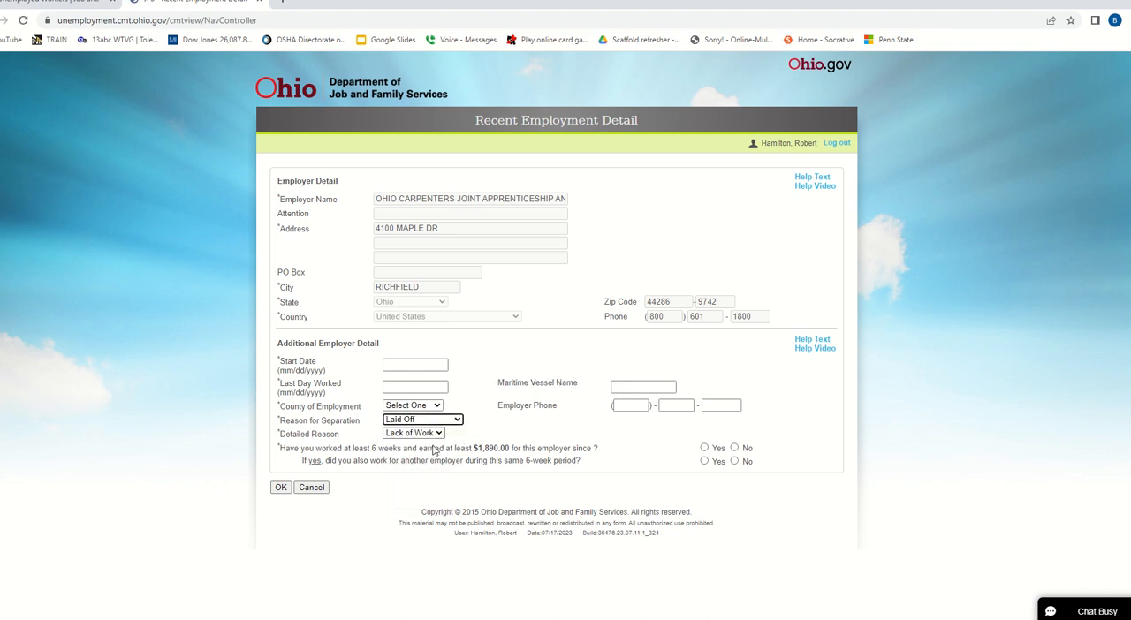
click(428, 433)
click(433, 432)
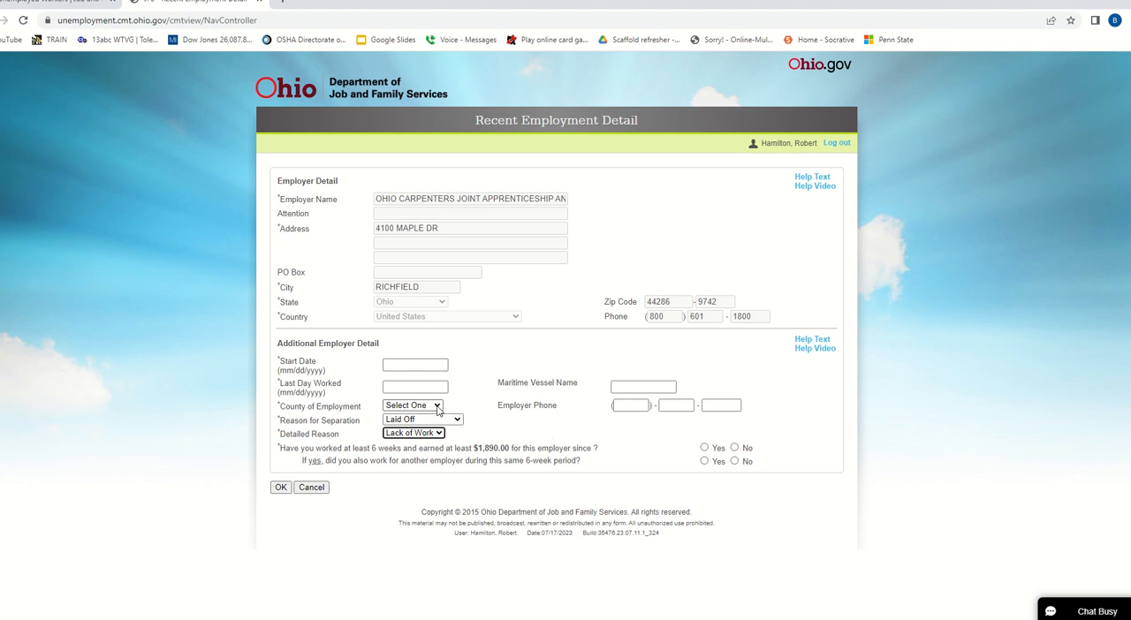
click(390, 387)
click(280, 488)
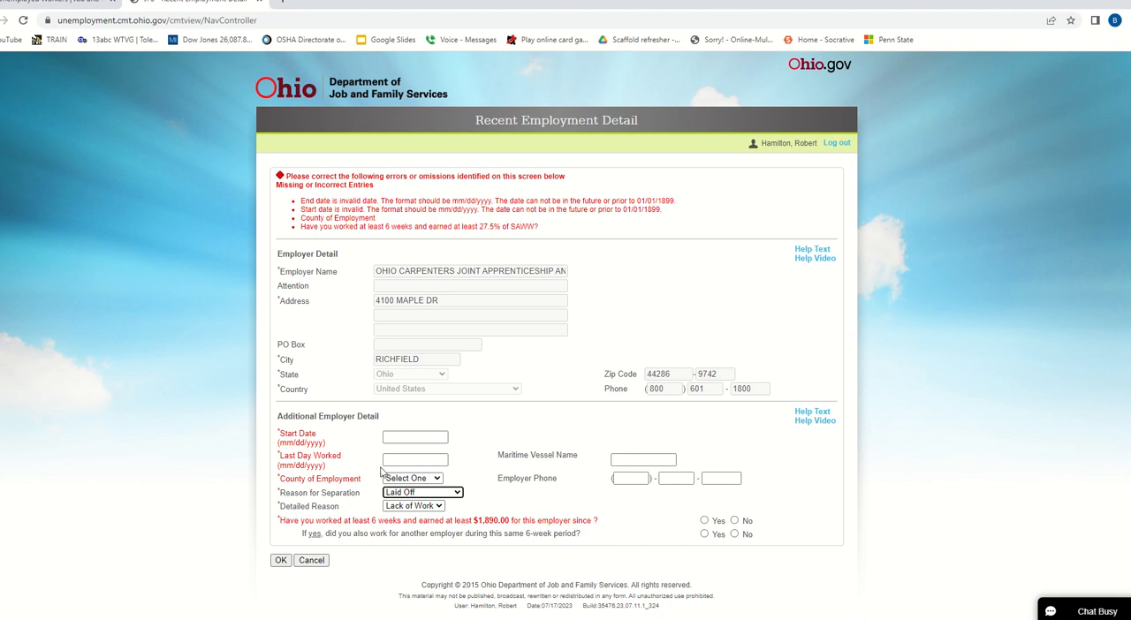
- Try entering 1/1/23 as the start date and 7/1/23 as the last day worked
click(411, 434)
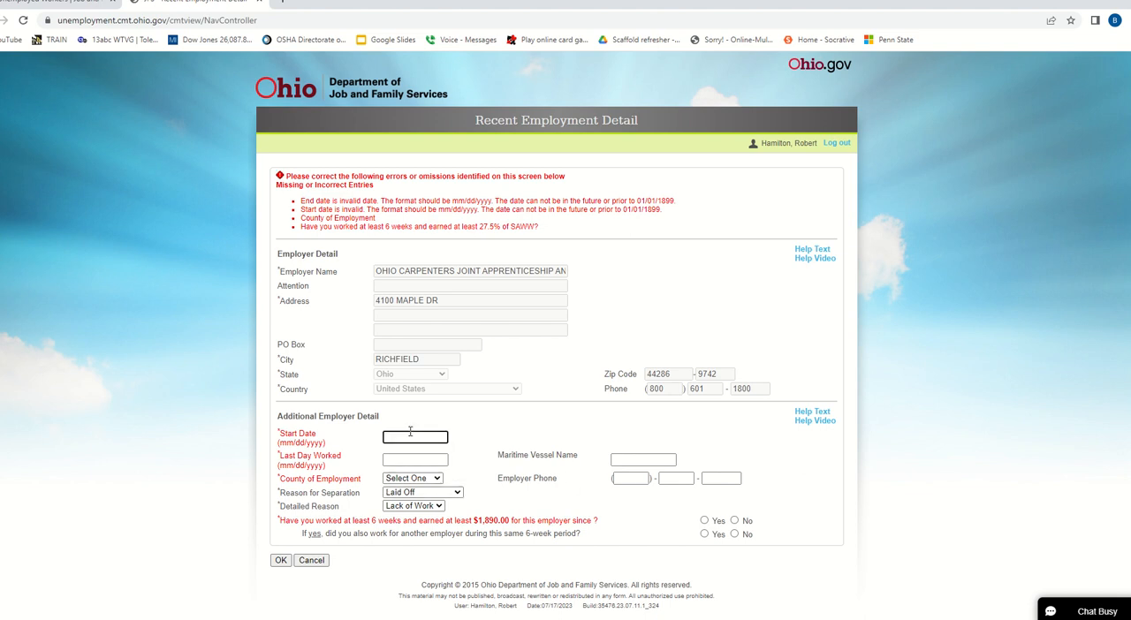
text(1/1)
text(/23)
click(395, 459)
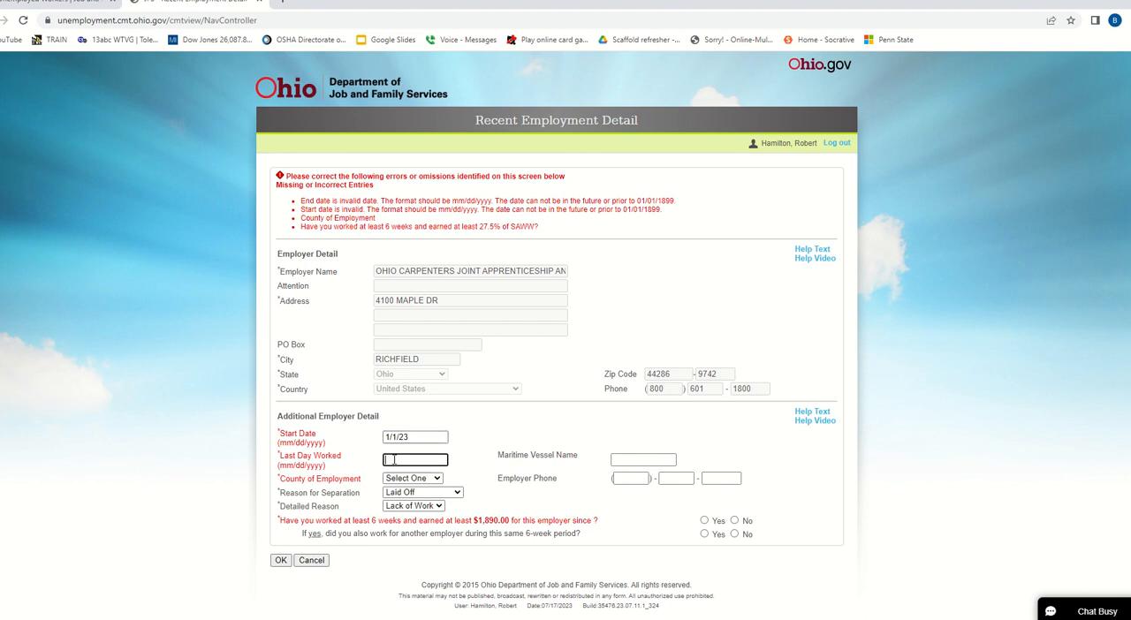
text(6/)
key(BackSpace)
text(7/1/23)
- Choose Wood as the county of employment and submit the employment details
click(436, 479)
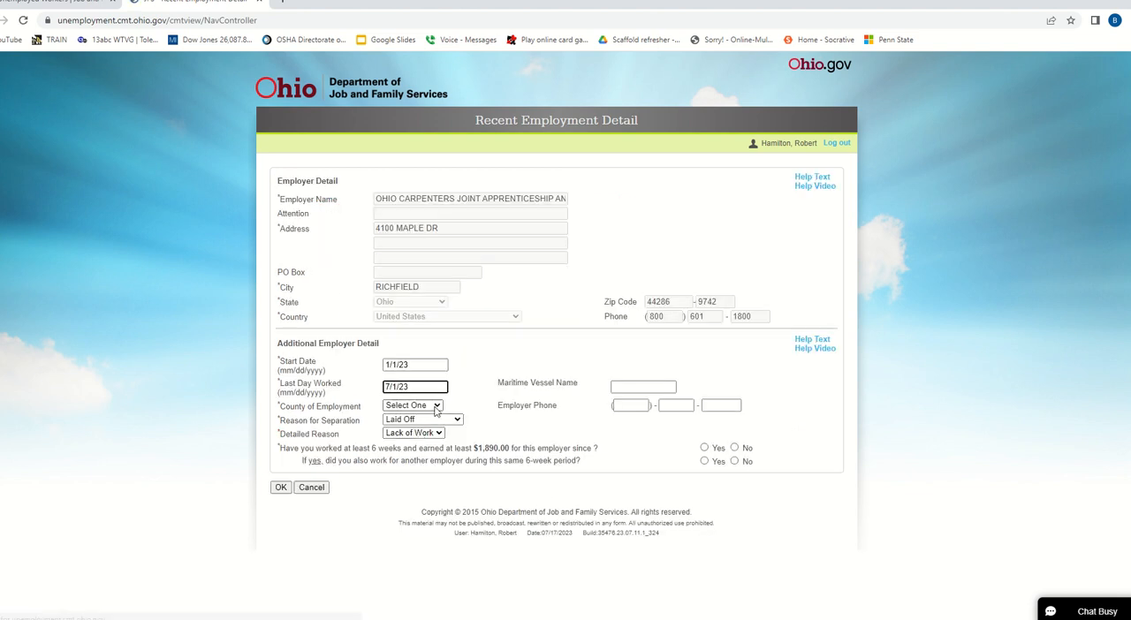
click(436, 406)
scroll(416, 495, down, 15)
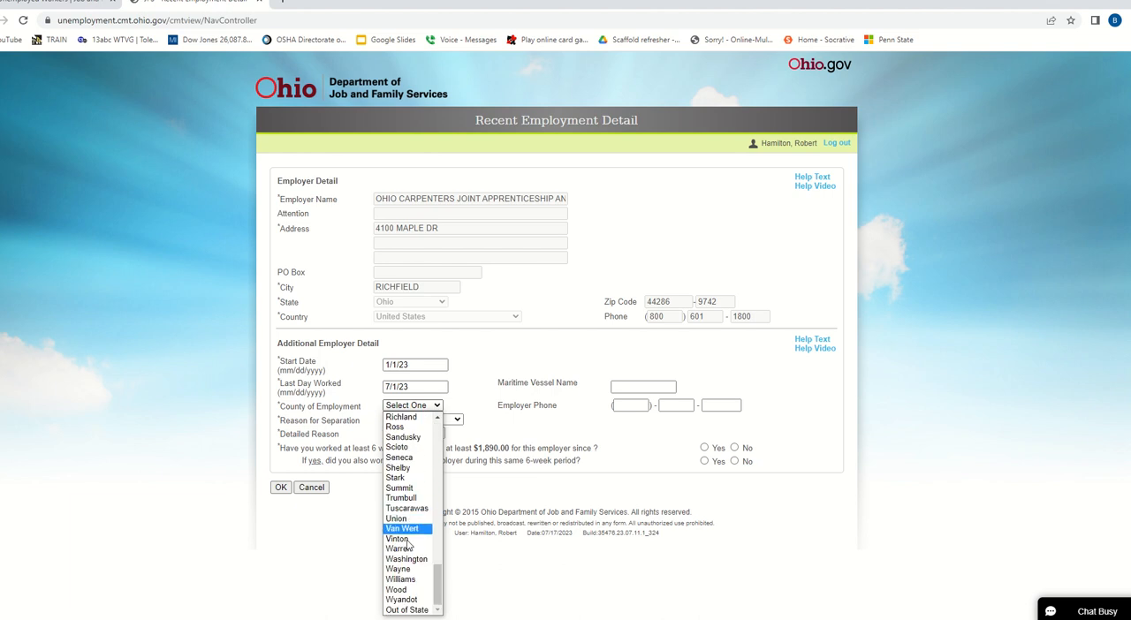
click(409, 589)
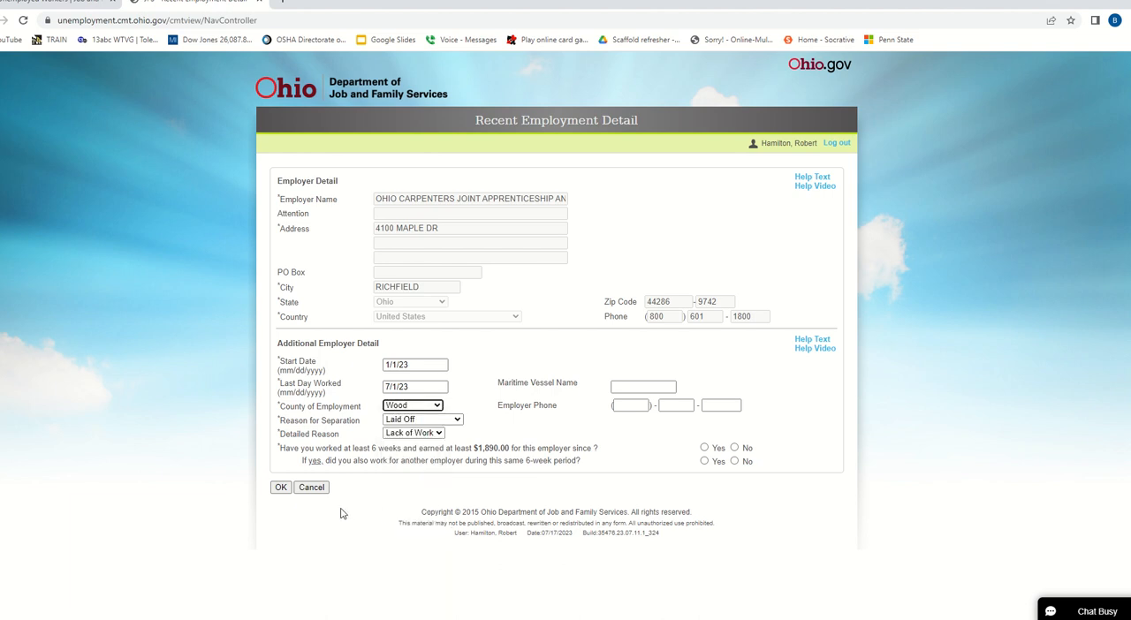
click(280, 487)
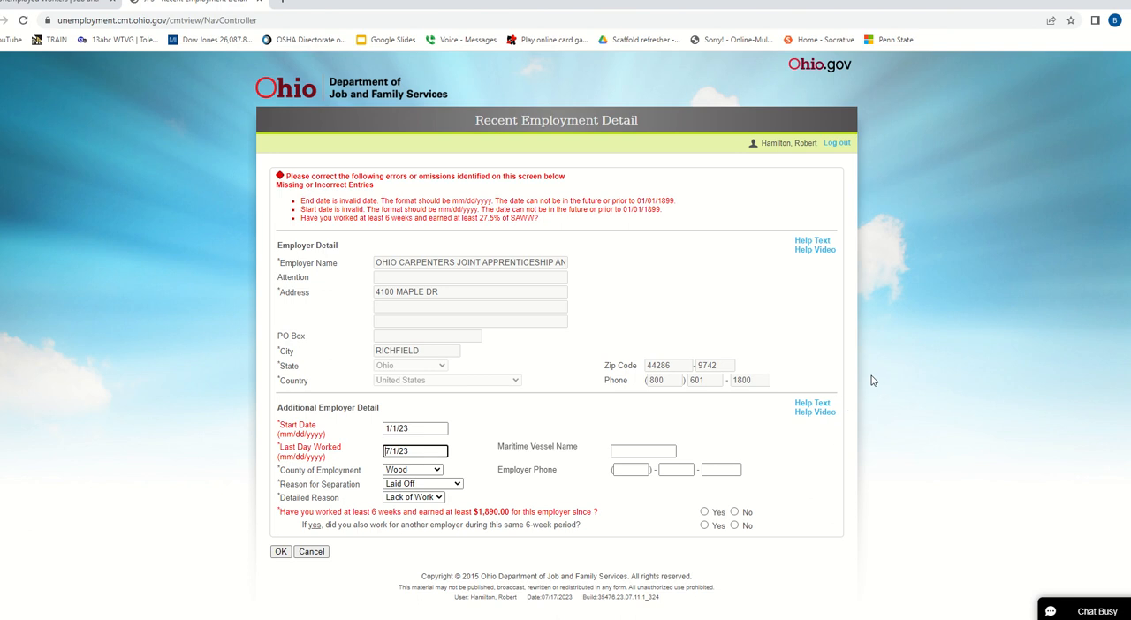
- Set the start date to 01/01/2023 and the last day worked to 07/01/2023, and resubmit the employment details
click(386, 429)
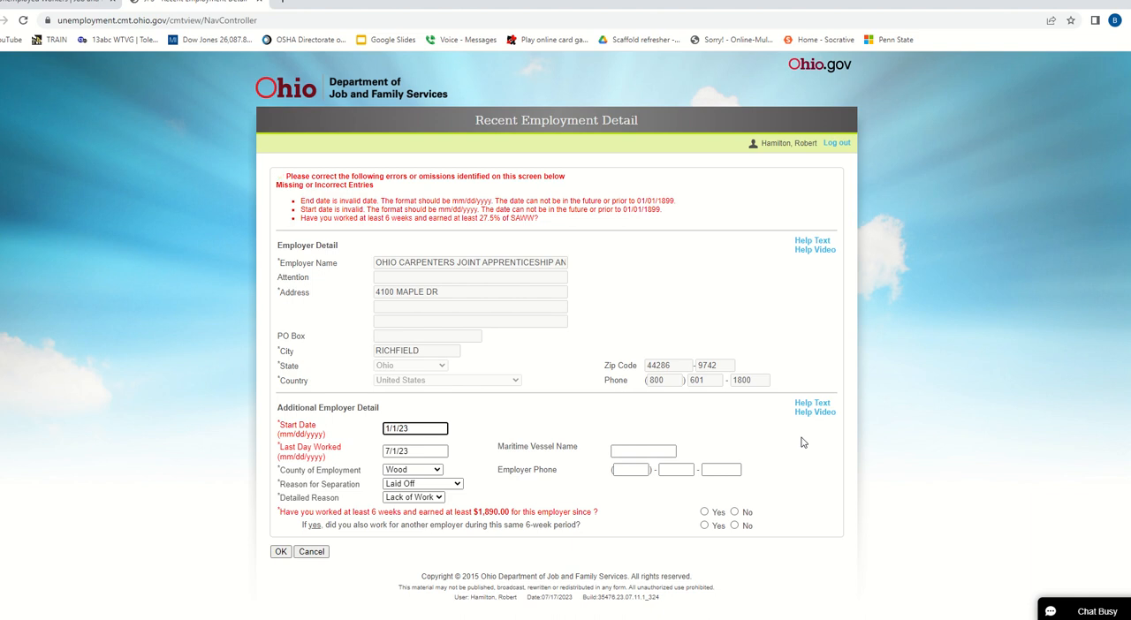
text(01/01/202)
click(387, 451)
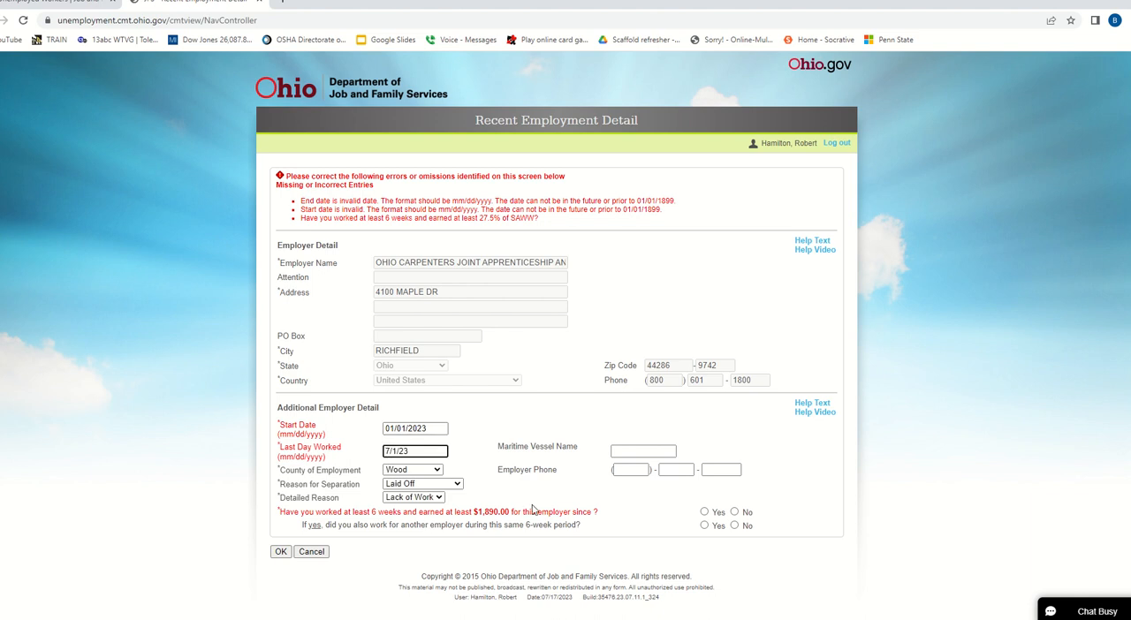
text(07/01/202)
click(280, 552)
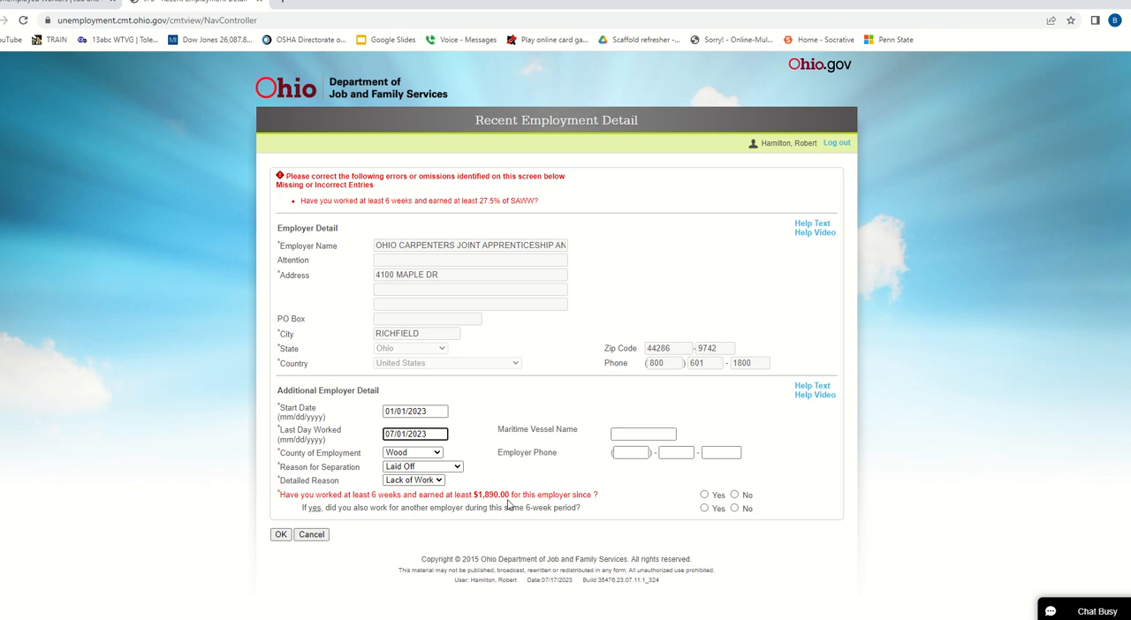
- Answer No to both questions about six weeks of work and earnings, and save the employer to the employment history
click(736, 497)
click(734, 510)
click(280, 535)
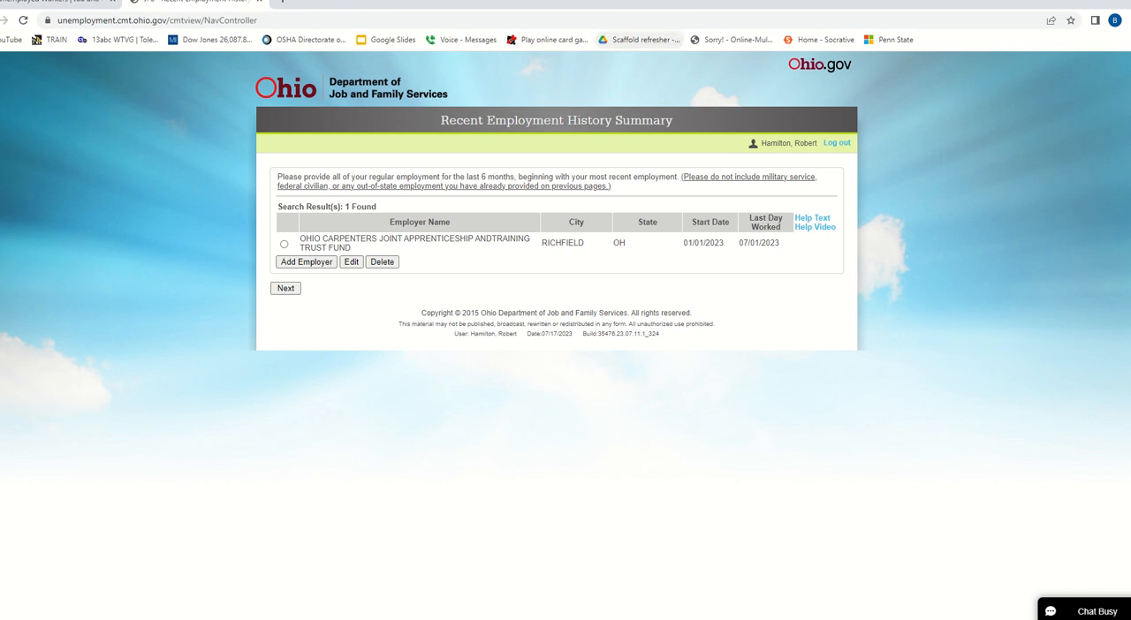
mouse_move(630, 10)
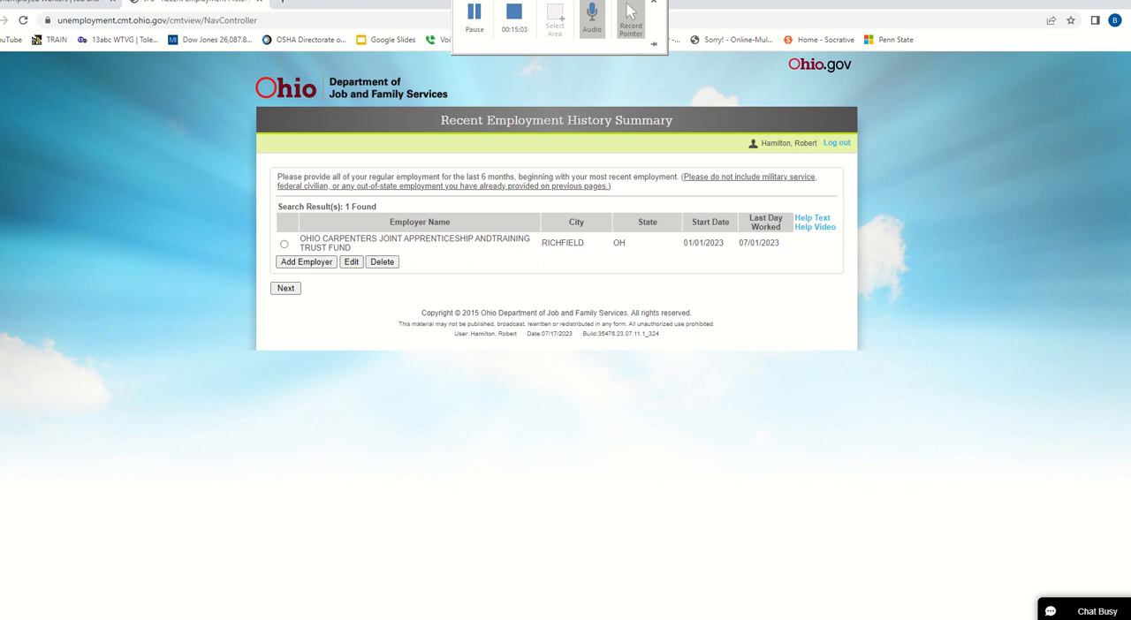